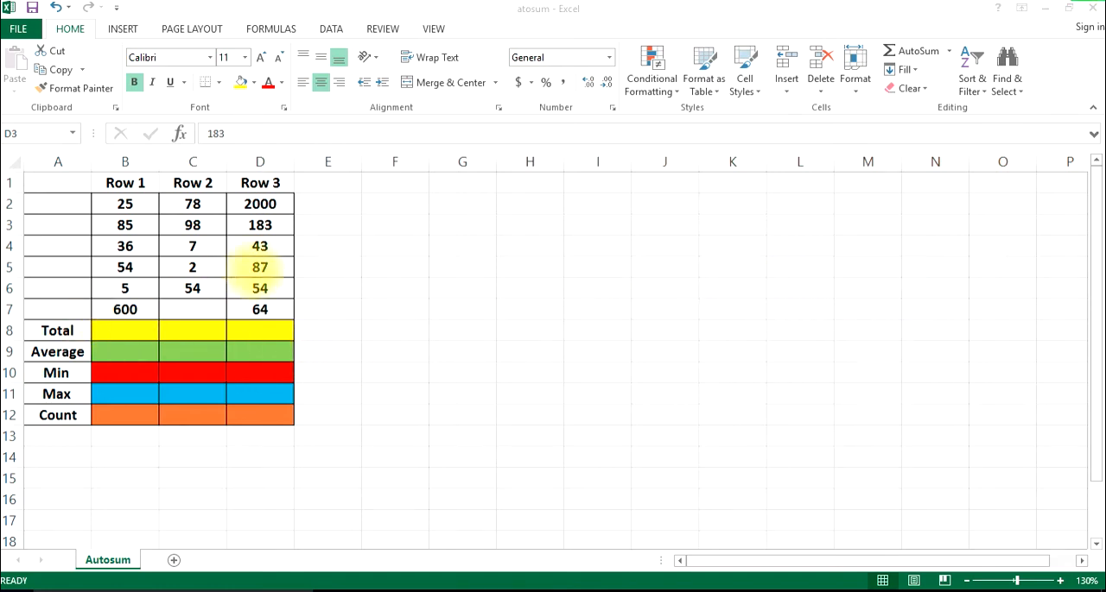
Total the Row 1 values B2:B7 in cell B8 with the AutoSum Sum function
left_click(117, 328)
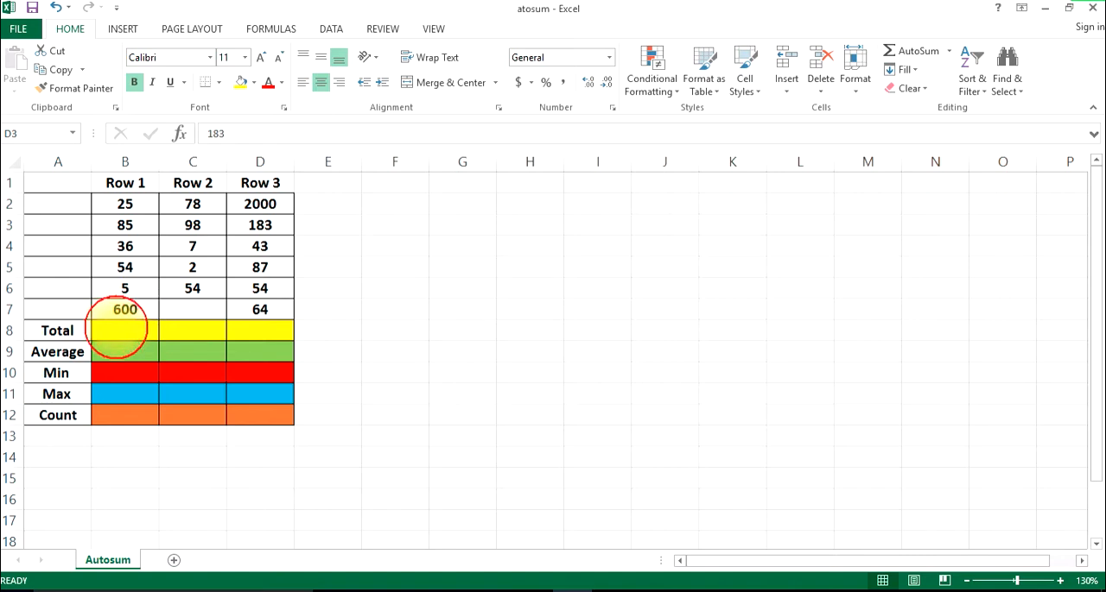
left_click(119, 328)
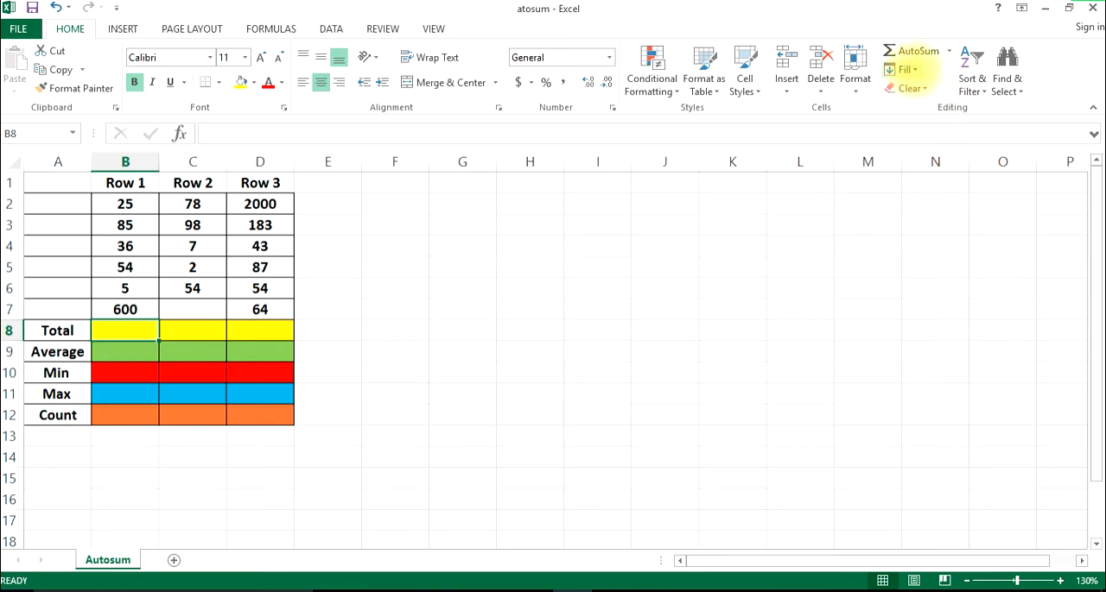
left_click(904, 70)
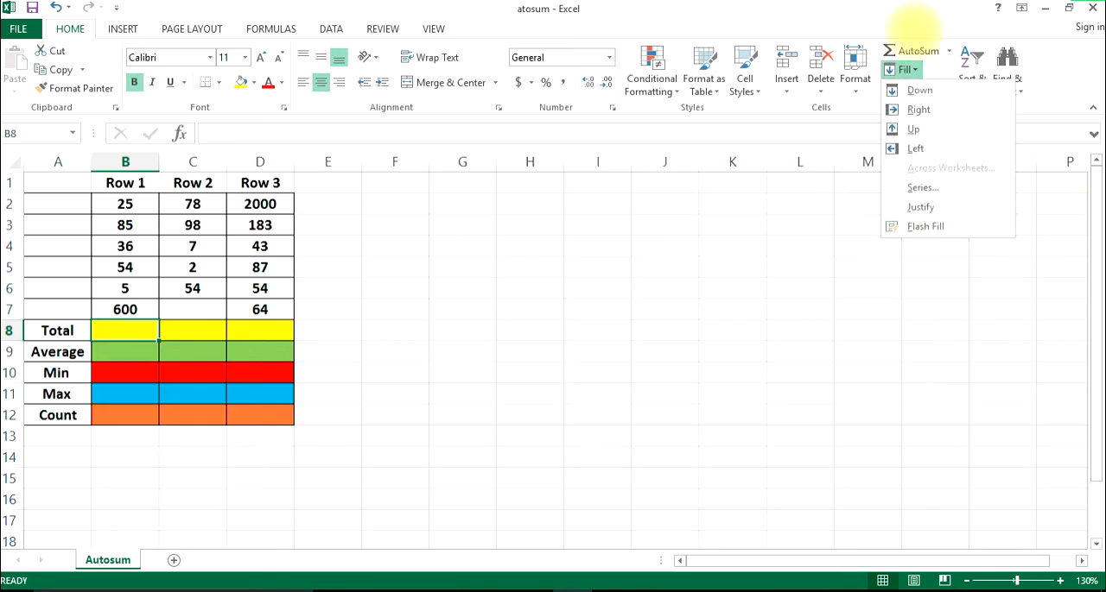
left_click(913, 22)
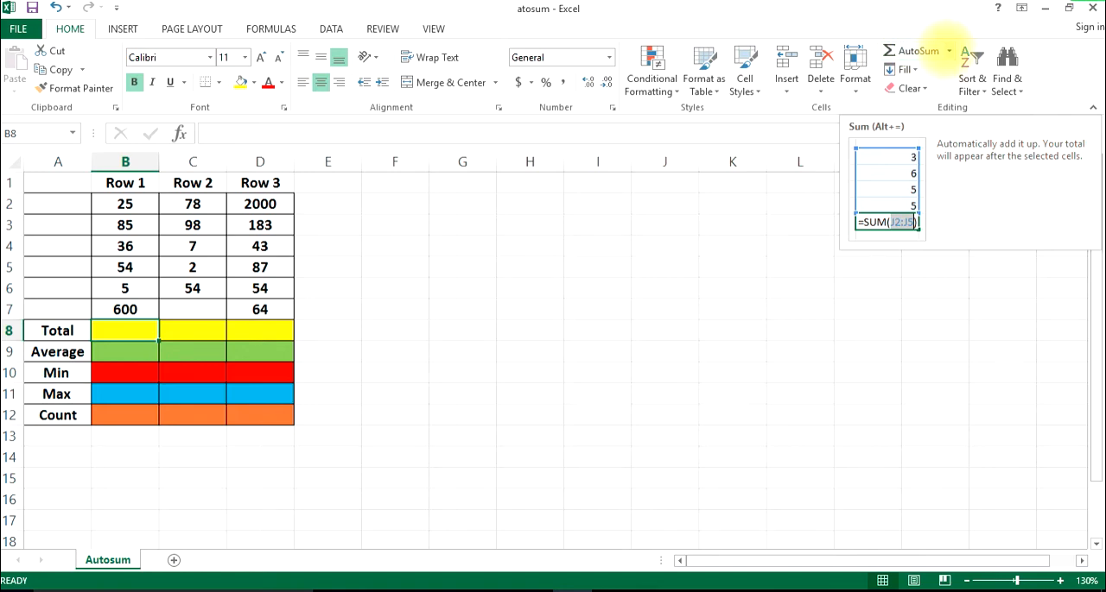
left_click(948, 50)
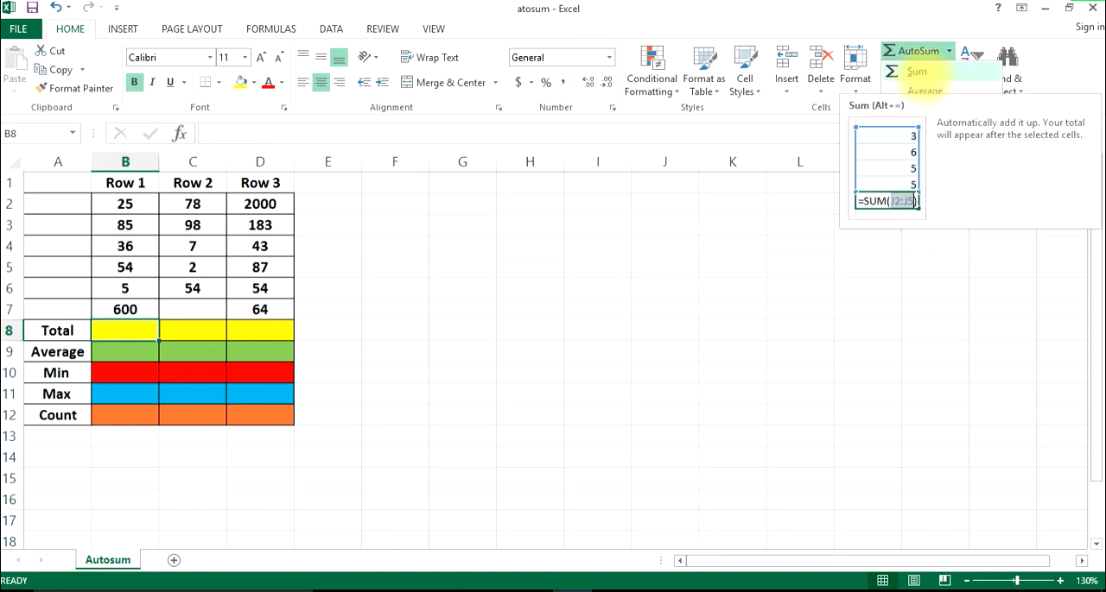
left_click(916, 72)
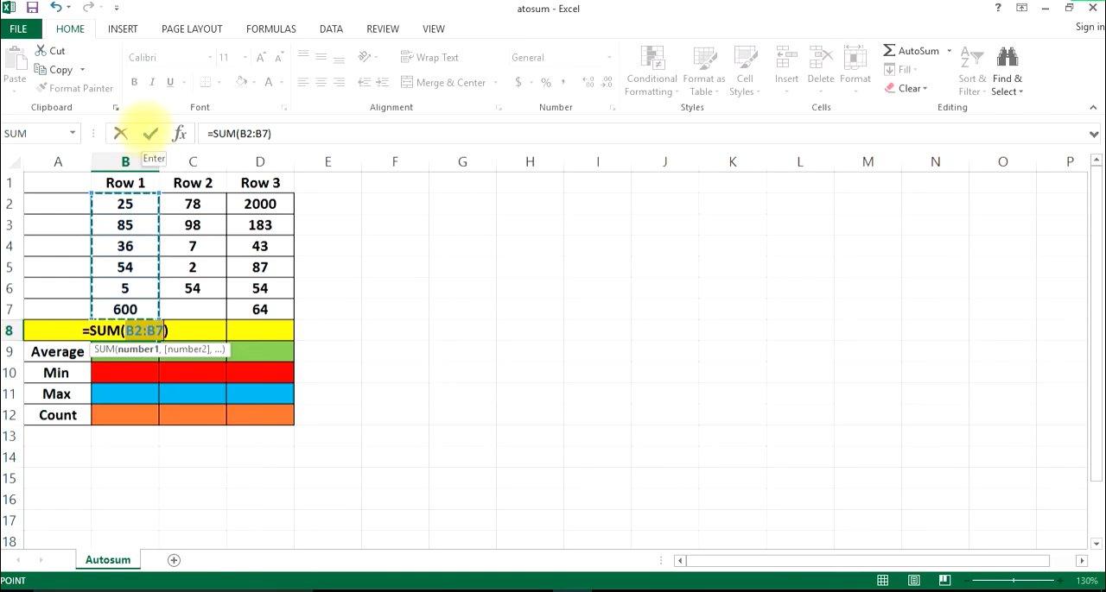
left_click(151, 133)
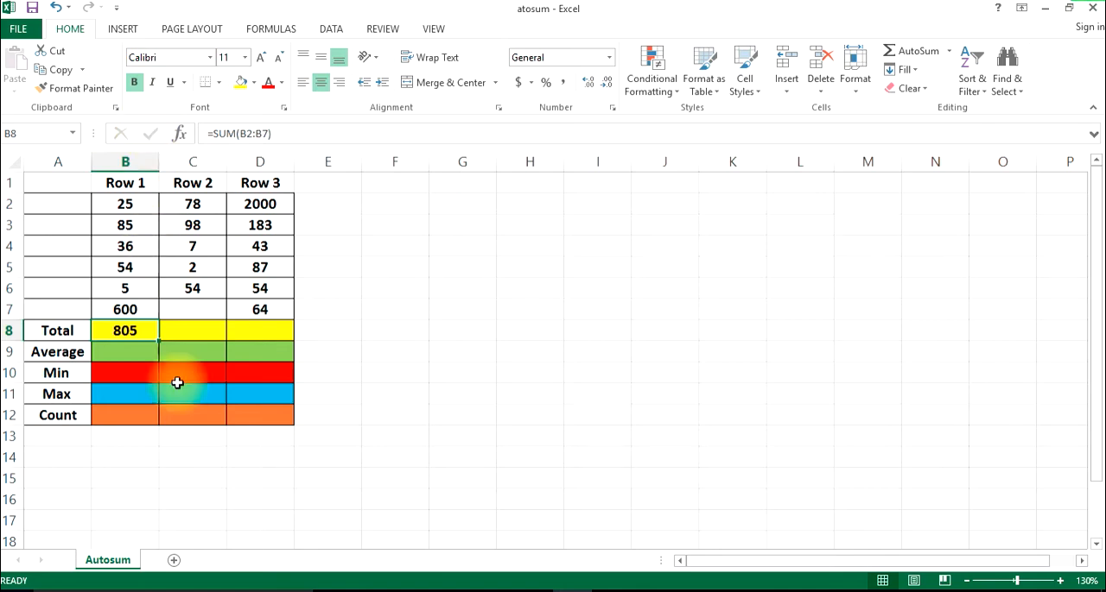
Switch to Calculator, move it clear of the data, and add 25 + 85 + 36 + 54 + 5 + 600 to check the total
left_click(524, 589)
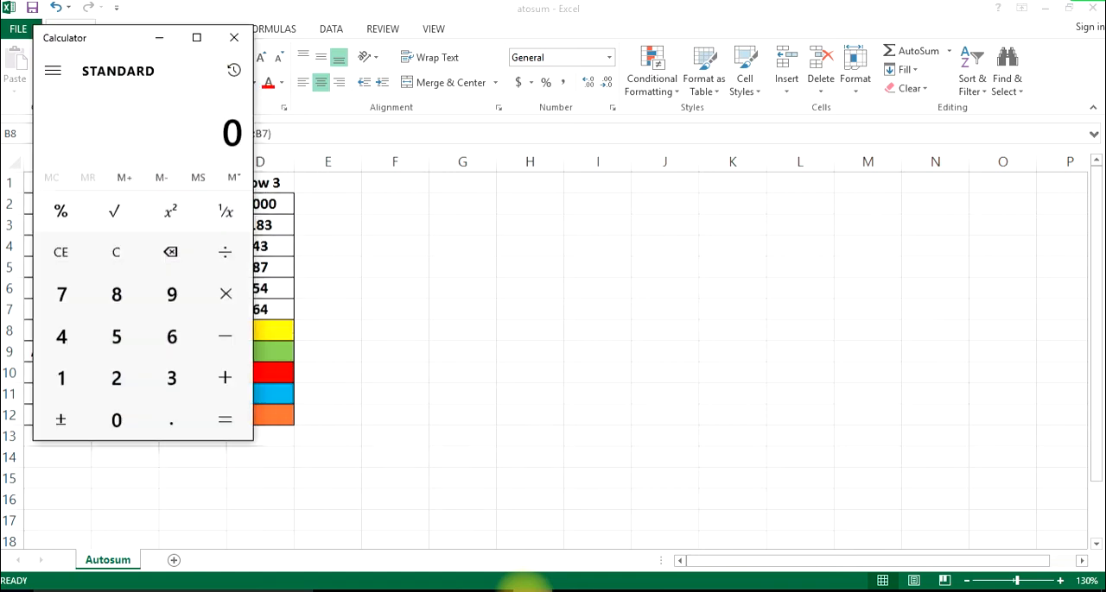
left_click_drag(146, 37, 458, 76)
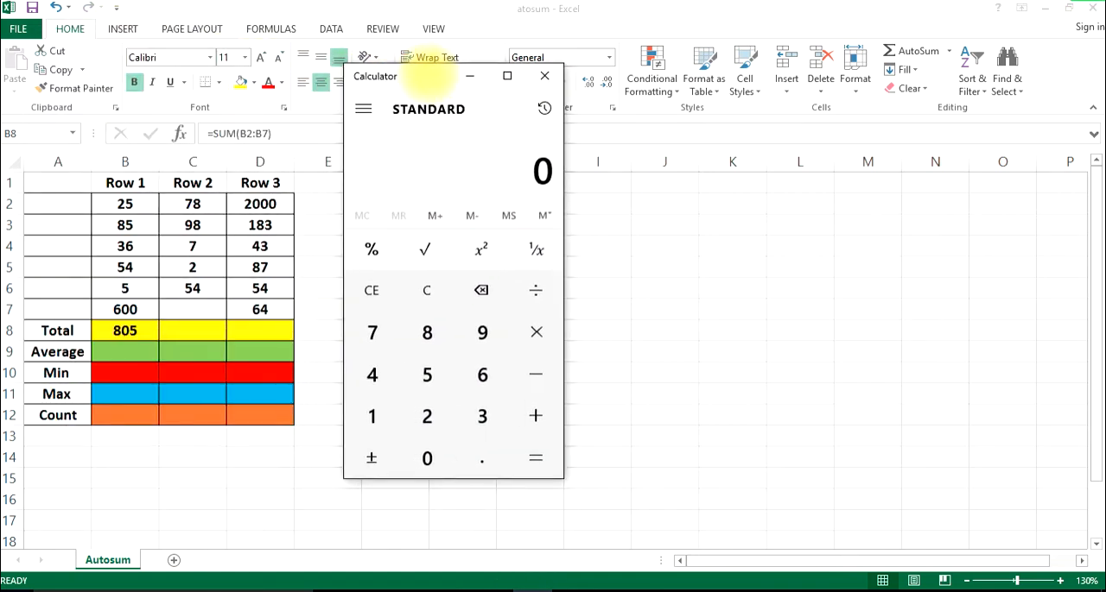
type("25+")
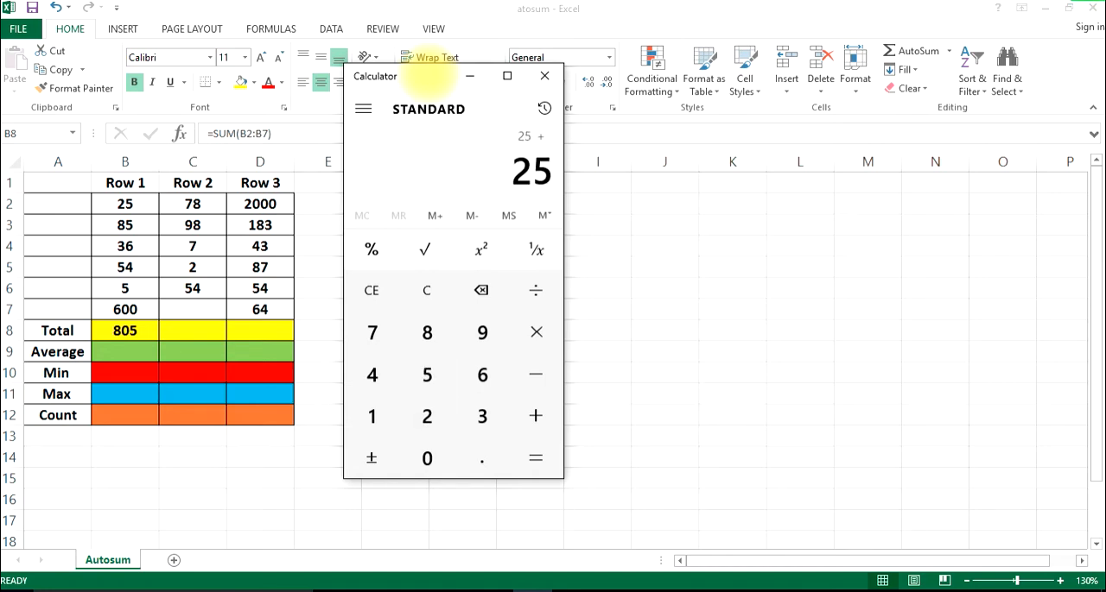
type("85+")
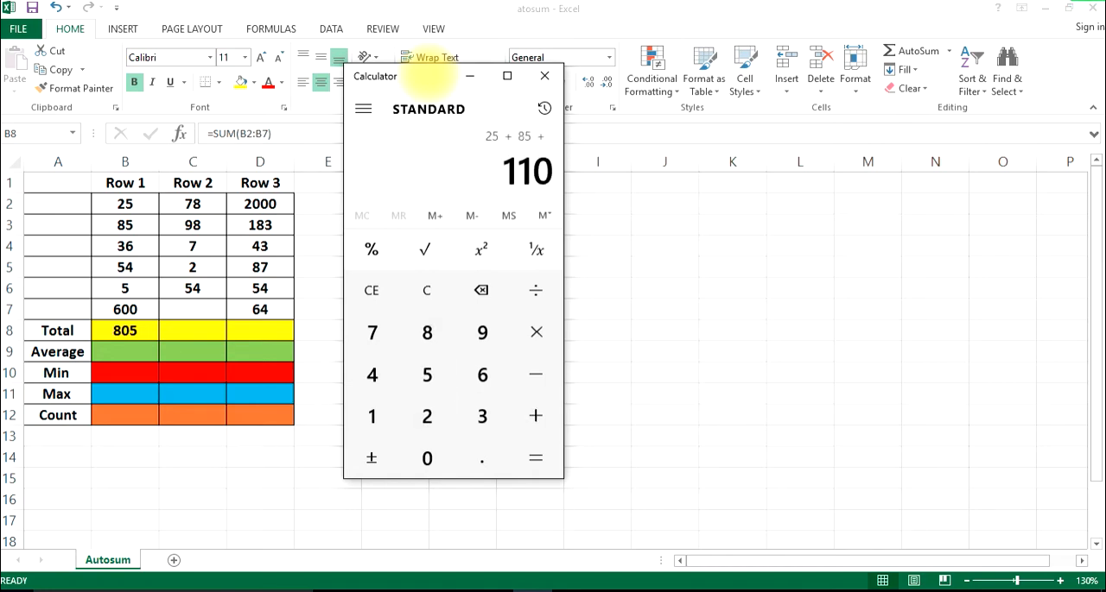
type("36+")
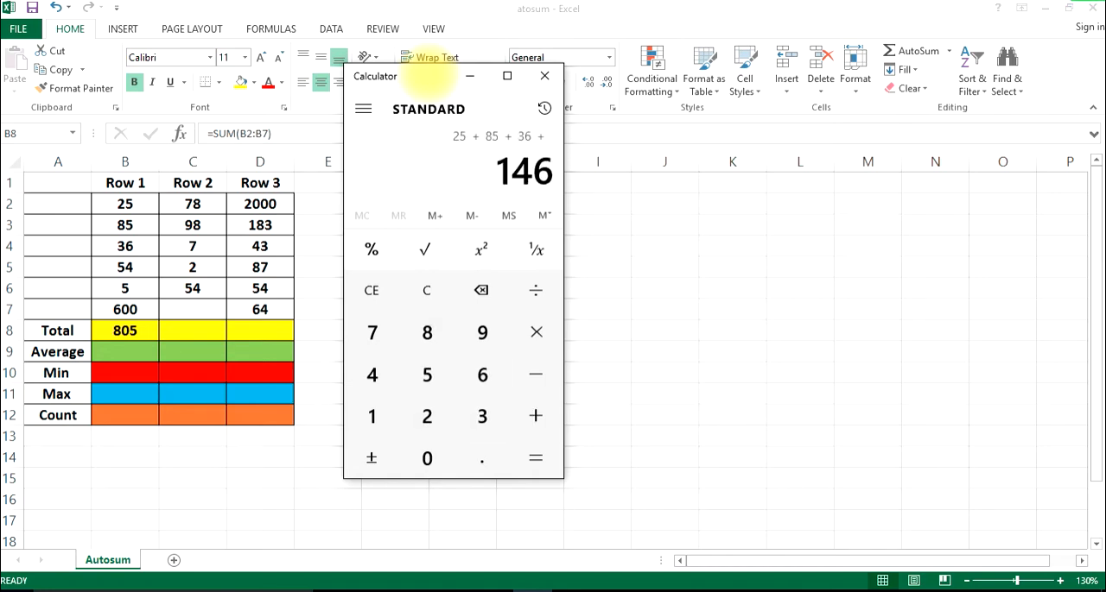
type("54+")
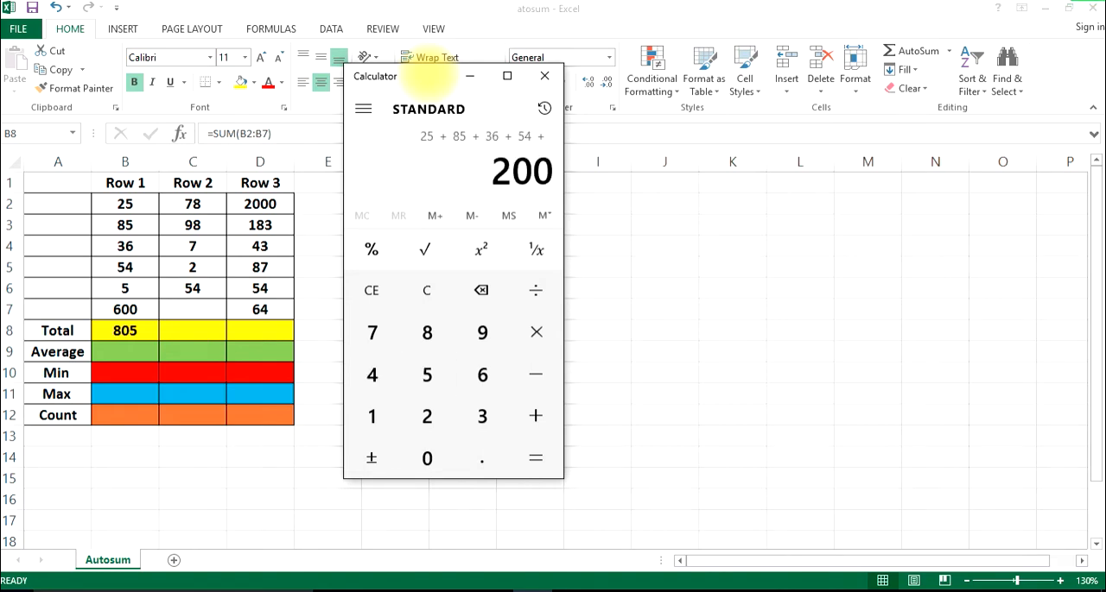
type("5+600")
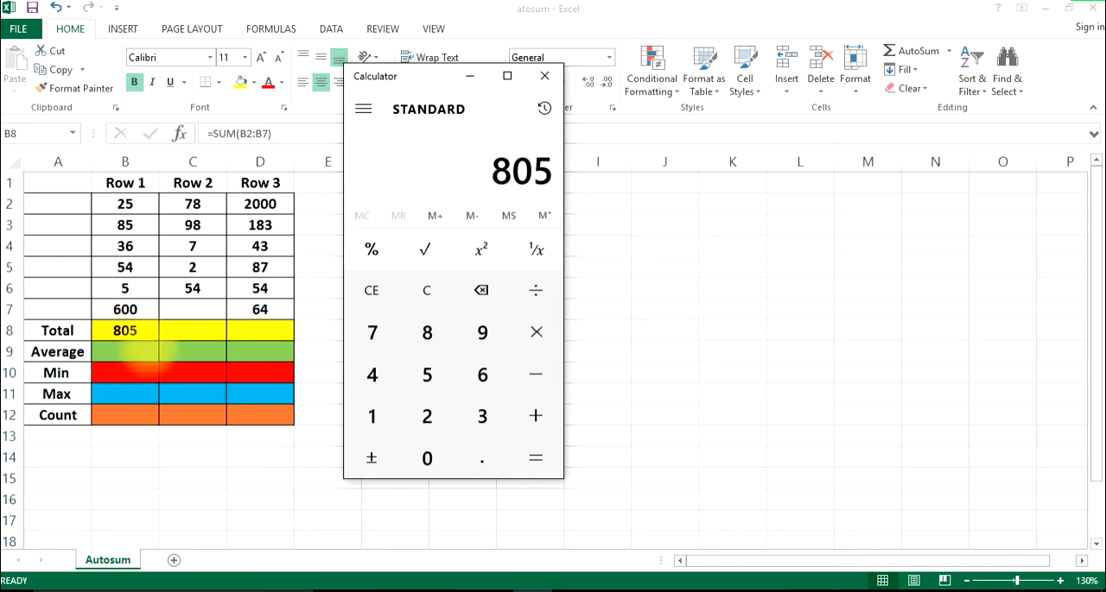
Insert the AutoSum Average function in Excel cell B9, with its range set to B2:B7
left_click(134, 343)
left_click(131, 352)
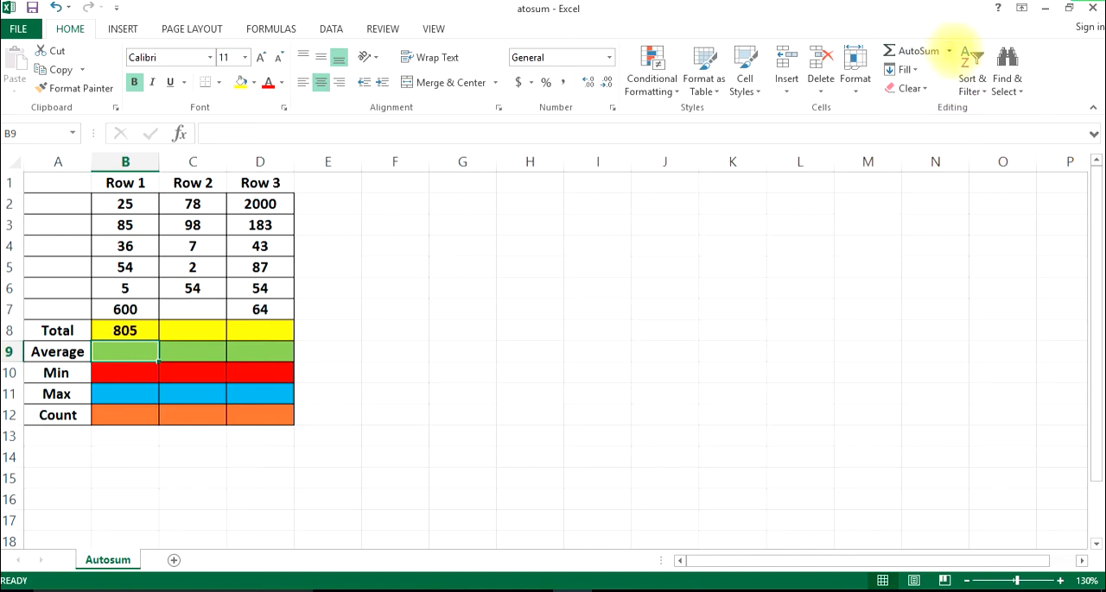
left_click(957, 50)
left_click(931, 88)
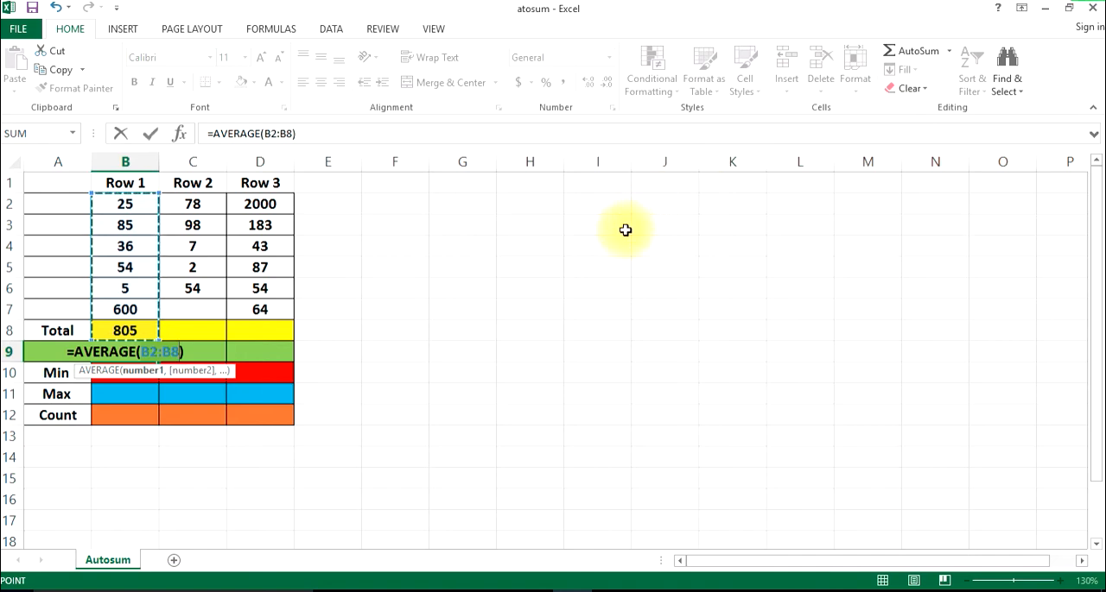
left_click(126, 206)
left_click_drag(126, 226, 126, 312)
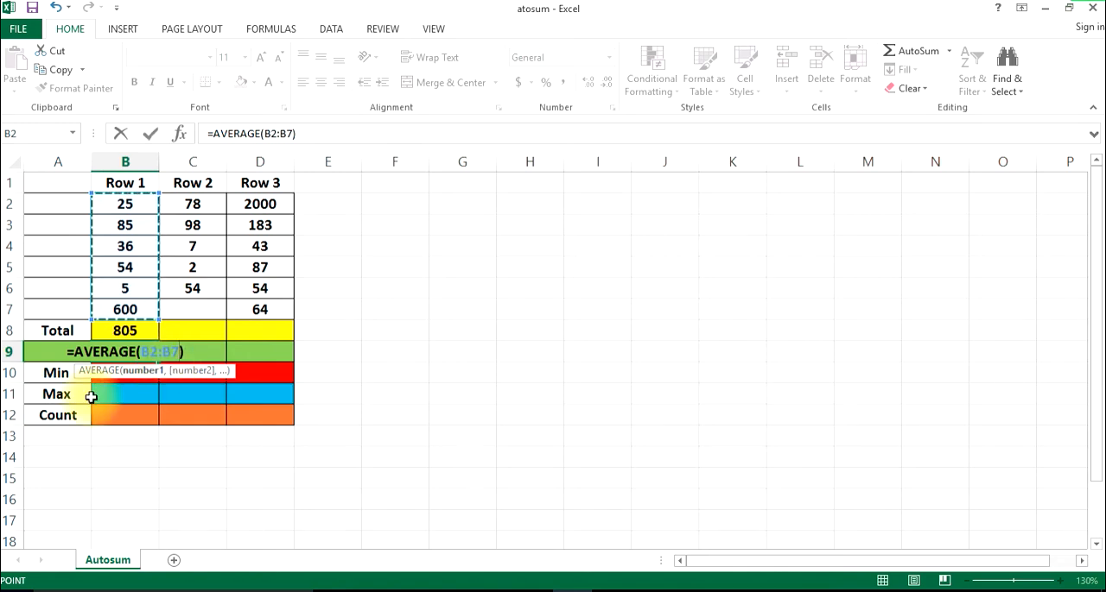
left_click(150, 133)
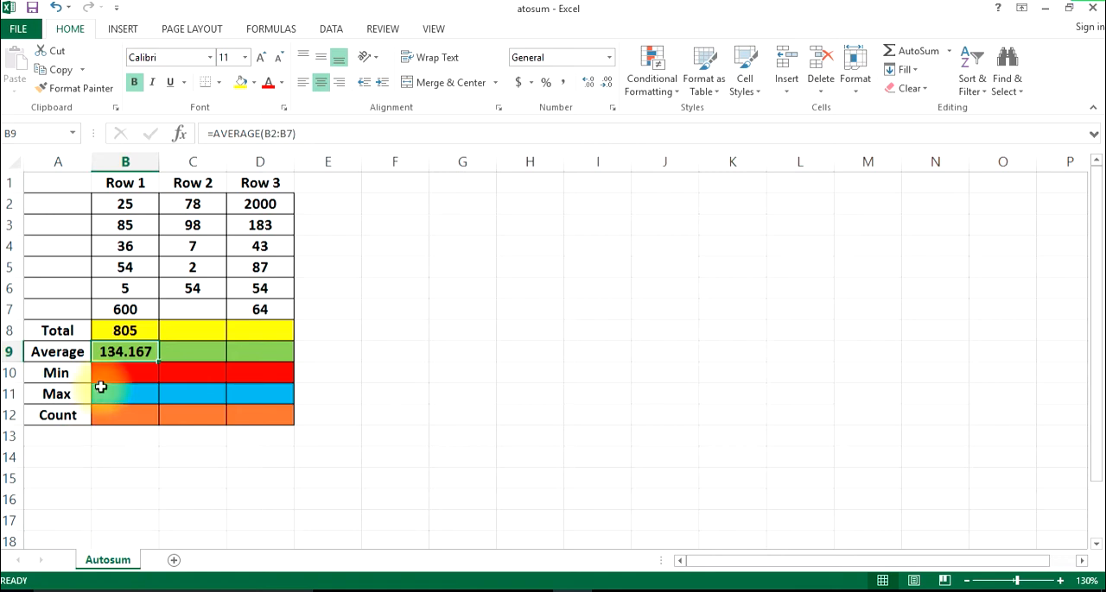
Switch to Calculator and divide the Row 1 total by 6 to check the average
left_click(511, 586)
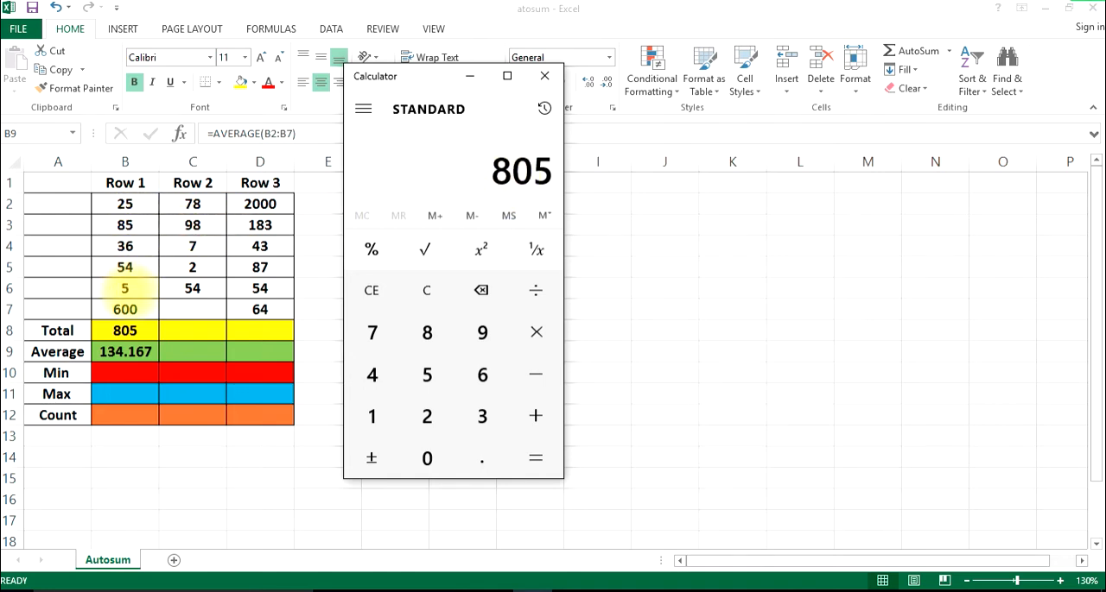
key("slash")
key("6")
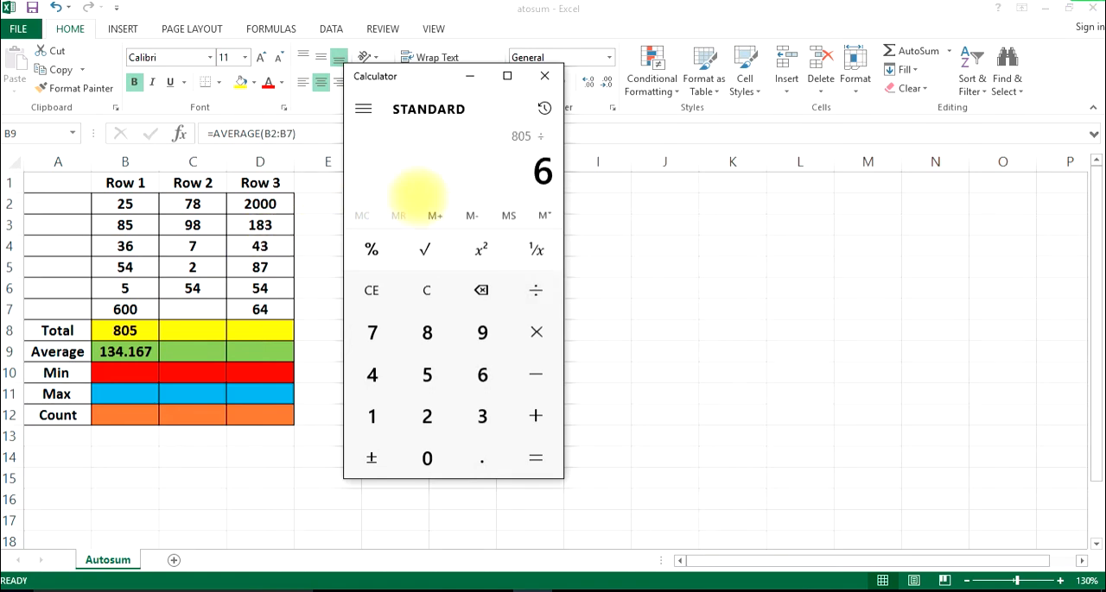
key("Return")
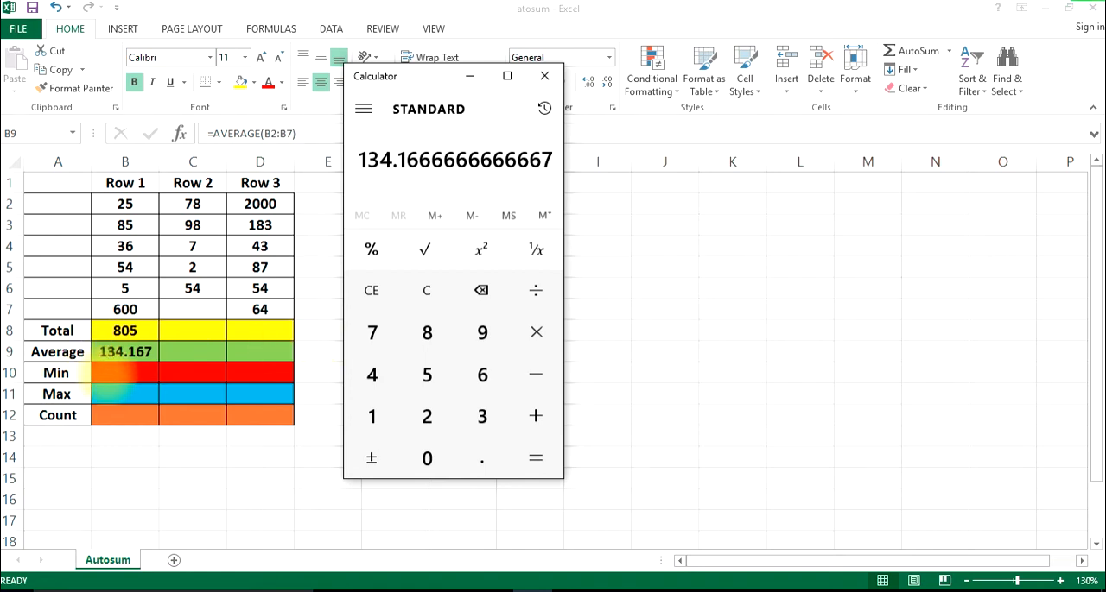
Insert the AutoSum Min function in Excel cell B10 and correct its range to B2:B7
left_click(111, 376)
left_click(113, 374)
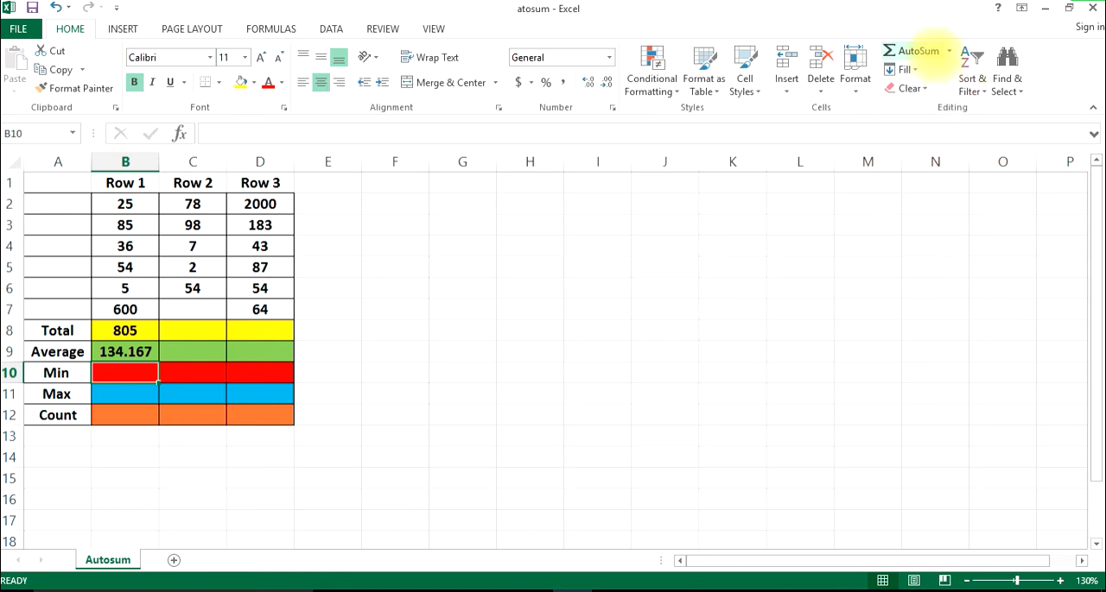
left_click(948, 50)
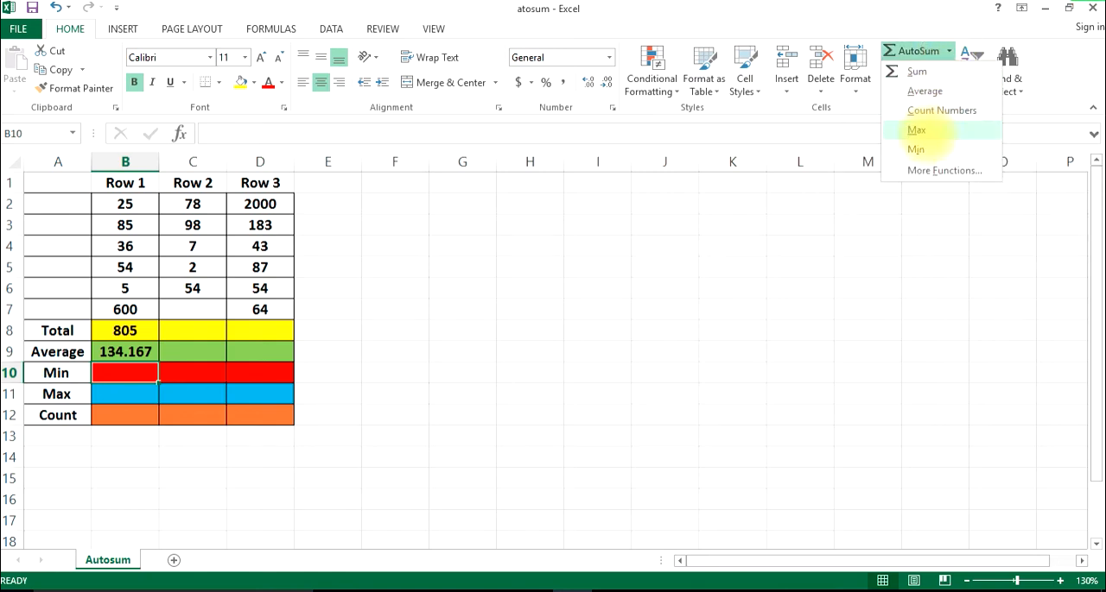
left_click(916, 149)
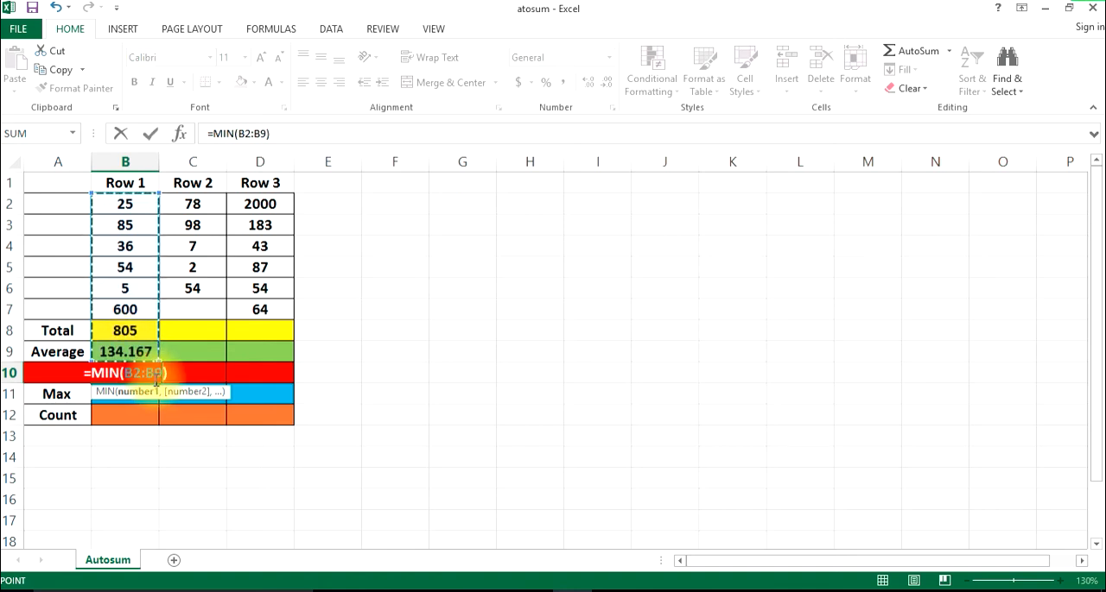
left_click(157, 380)
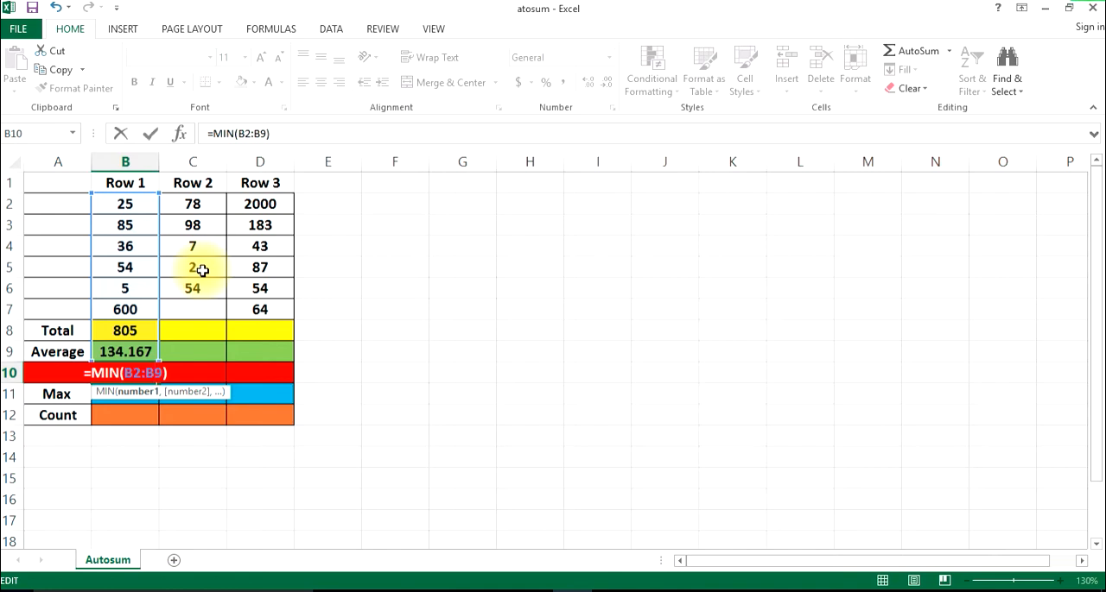
key("BackSpace")
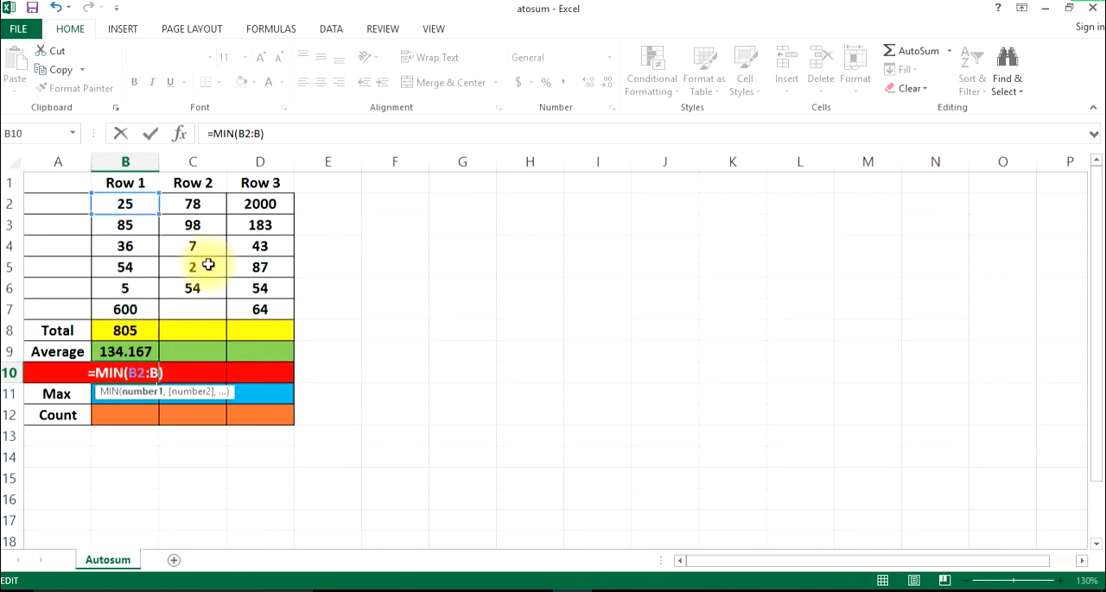
type("7")
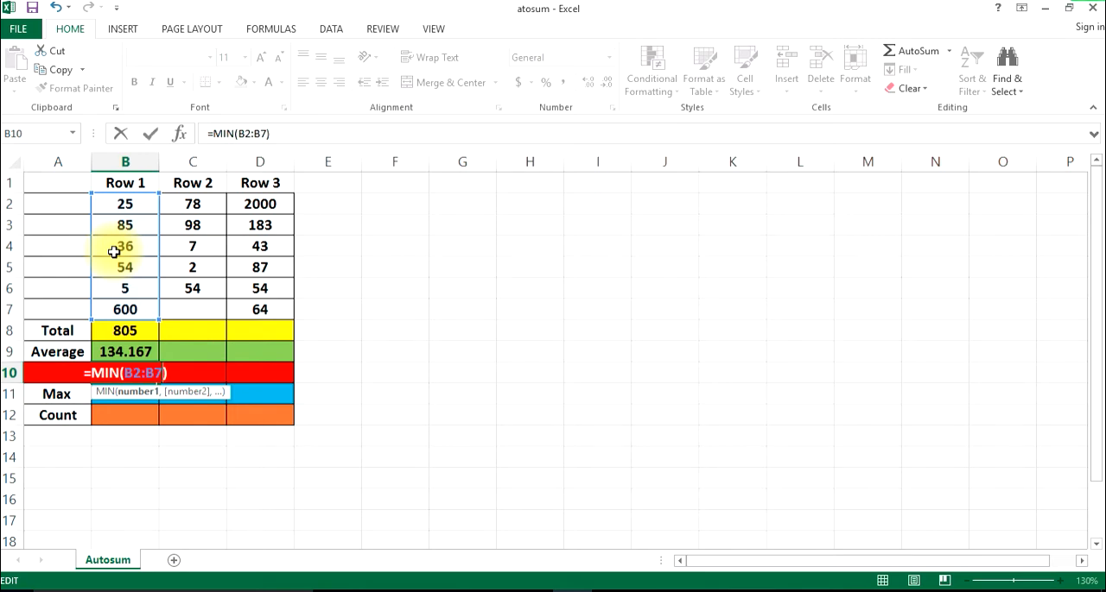
key("Return")
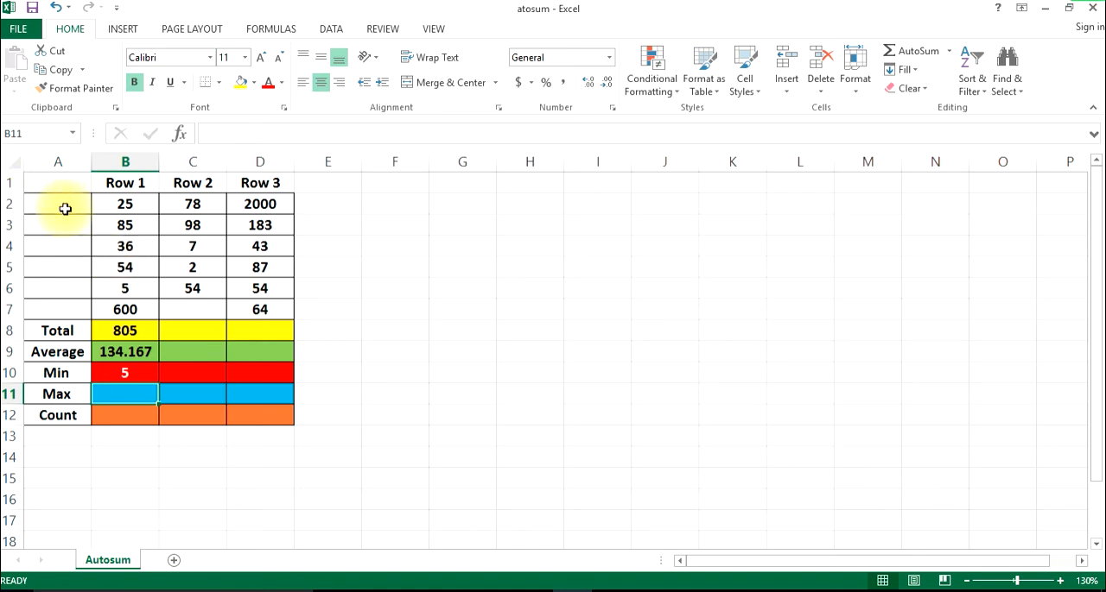
Insert the AutoSum Max function in cell B11, with its range set to B2:B7
left_click_drag(127, 205, 101, 313)
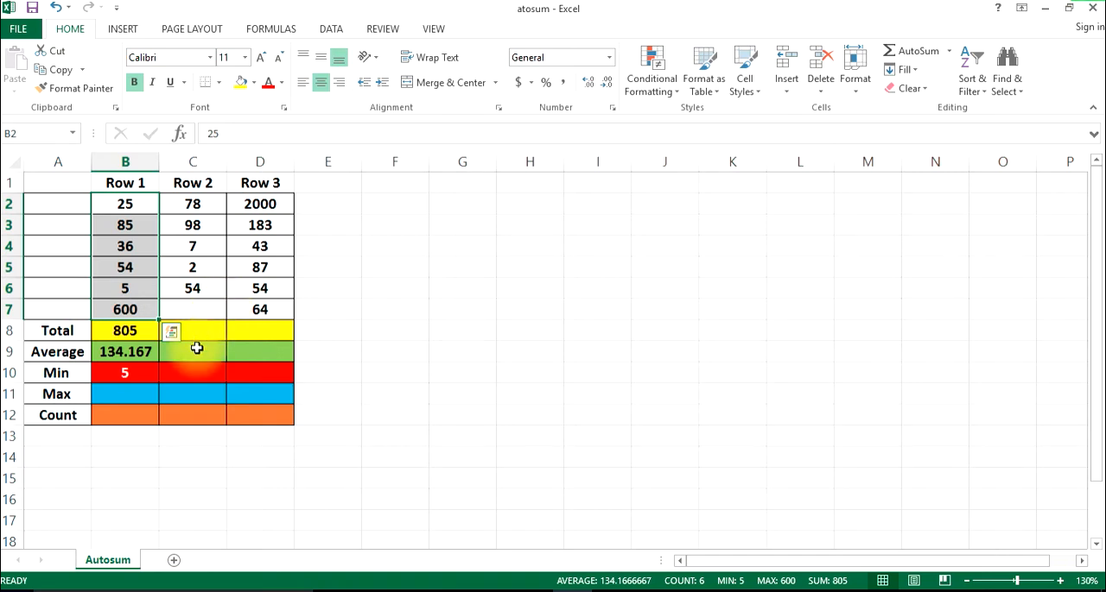
left_click(136, 399)
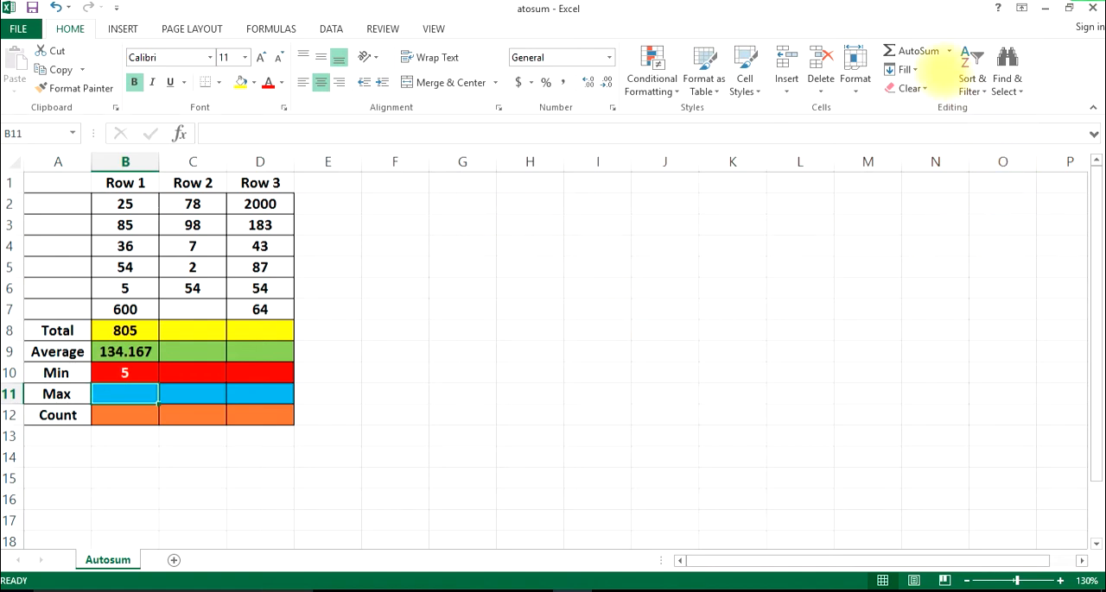
left_click(949, 51)
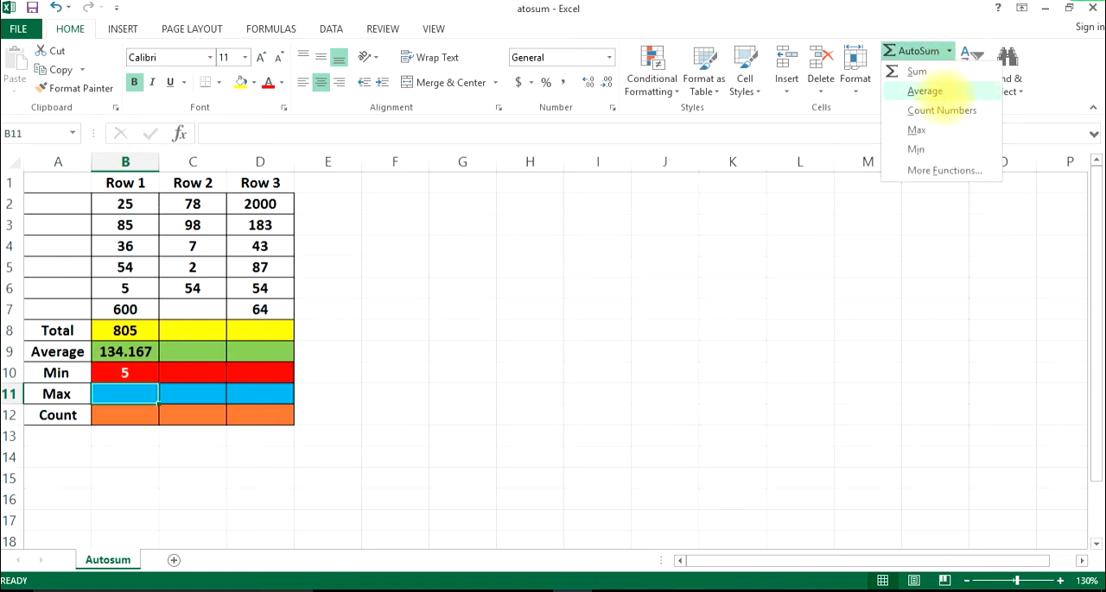
left_click(925, 129)
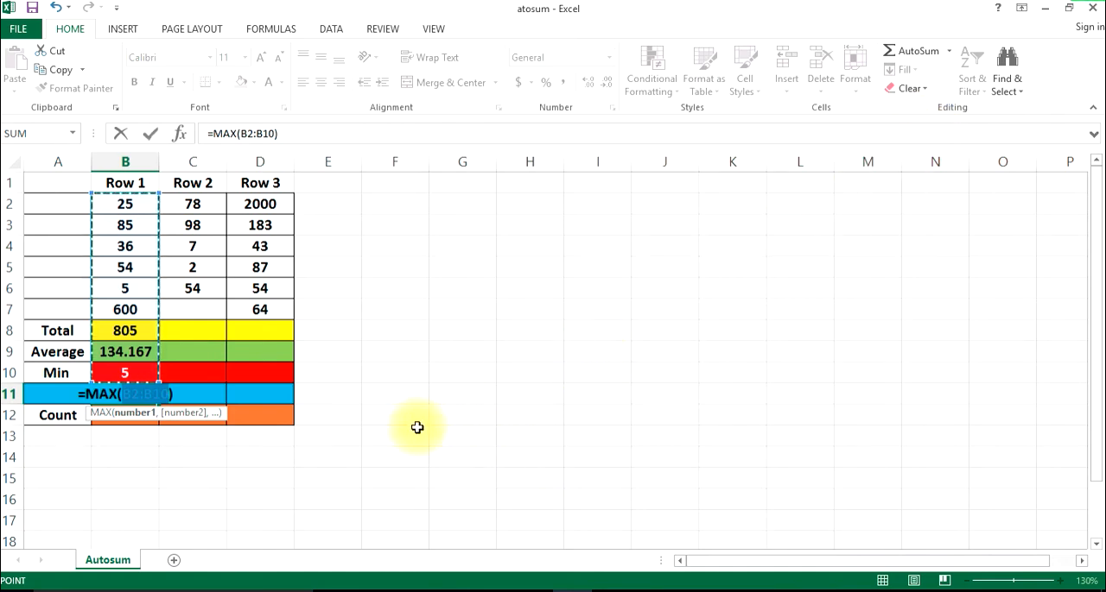
left_click(125, 206)
left_click_drag(125, 210, 120, 300)
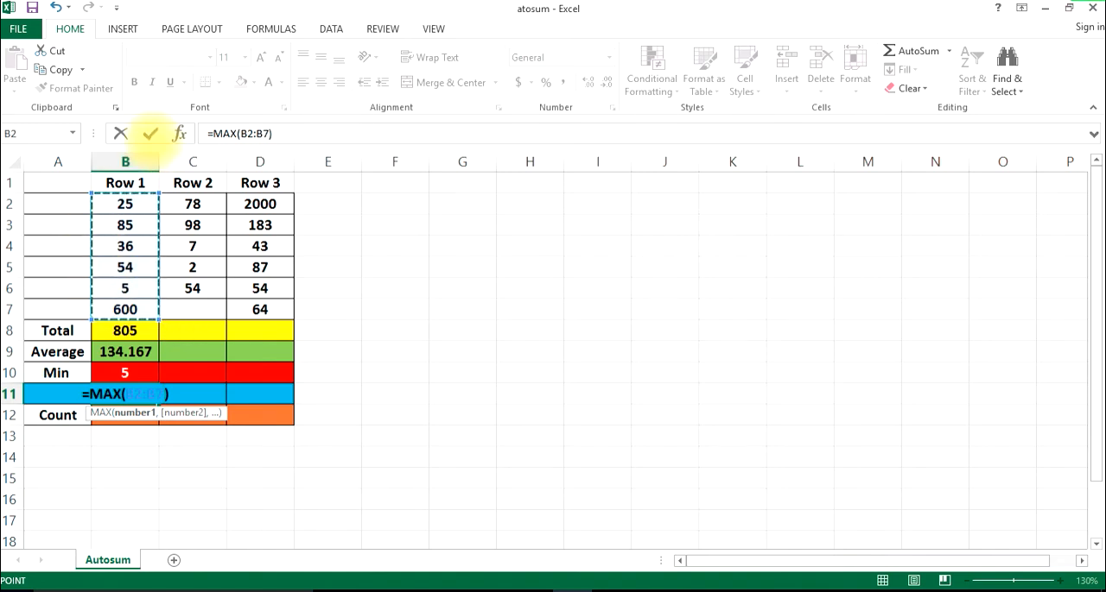
left_click(150, 133)
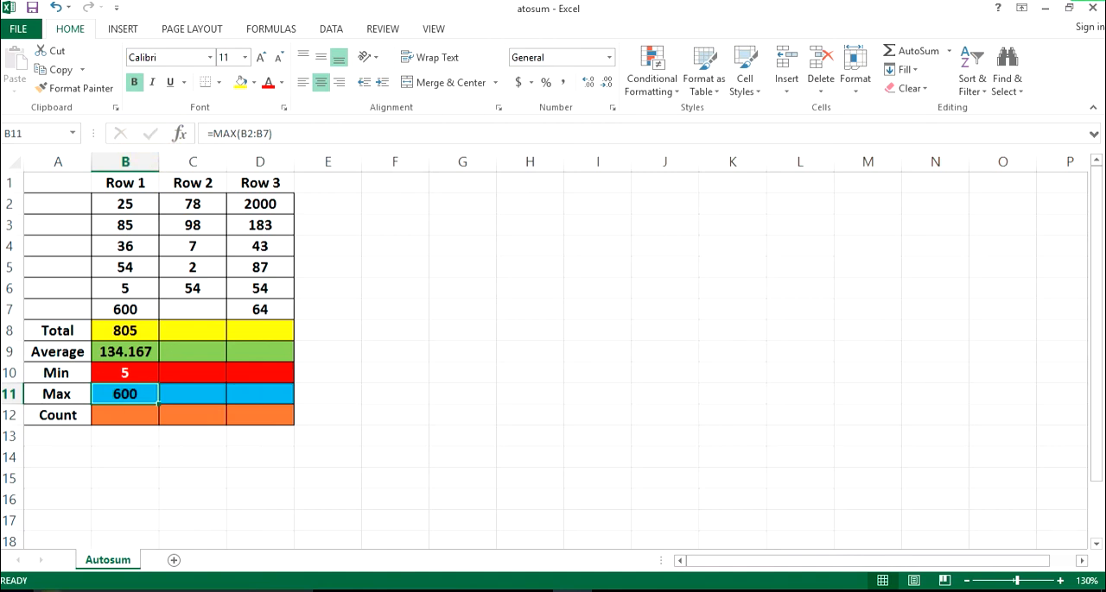
Insert the AutoSum Count Numbers function in cell B12, with its range set to B2:B7
left_click(111, 417)
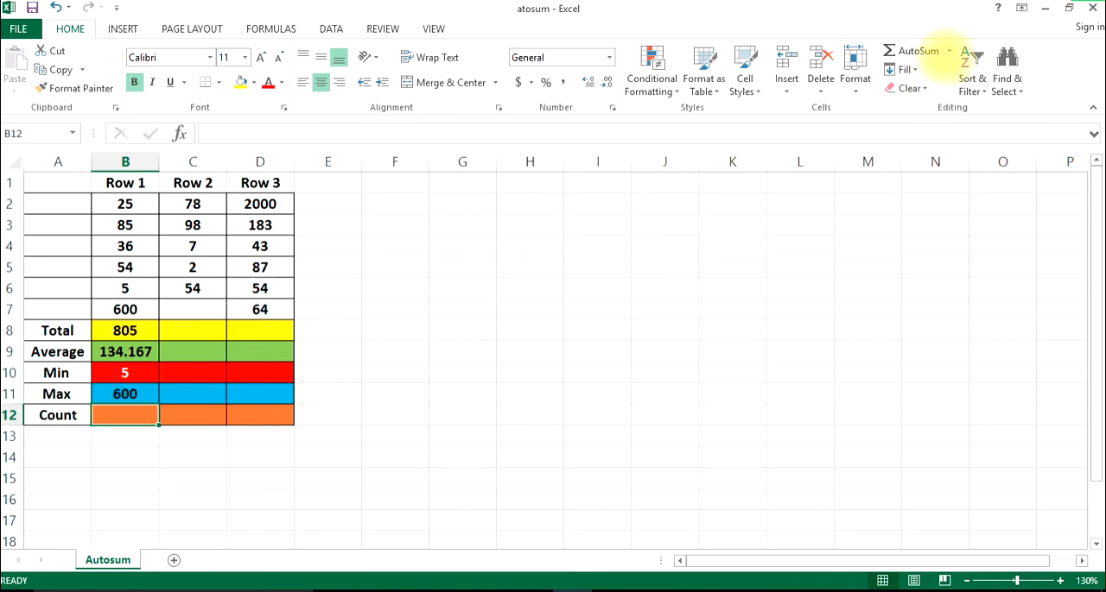
left_click(948, 52)
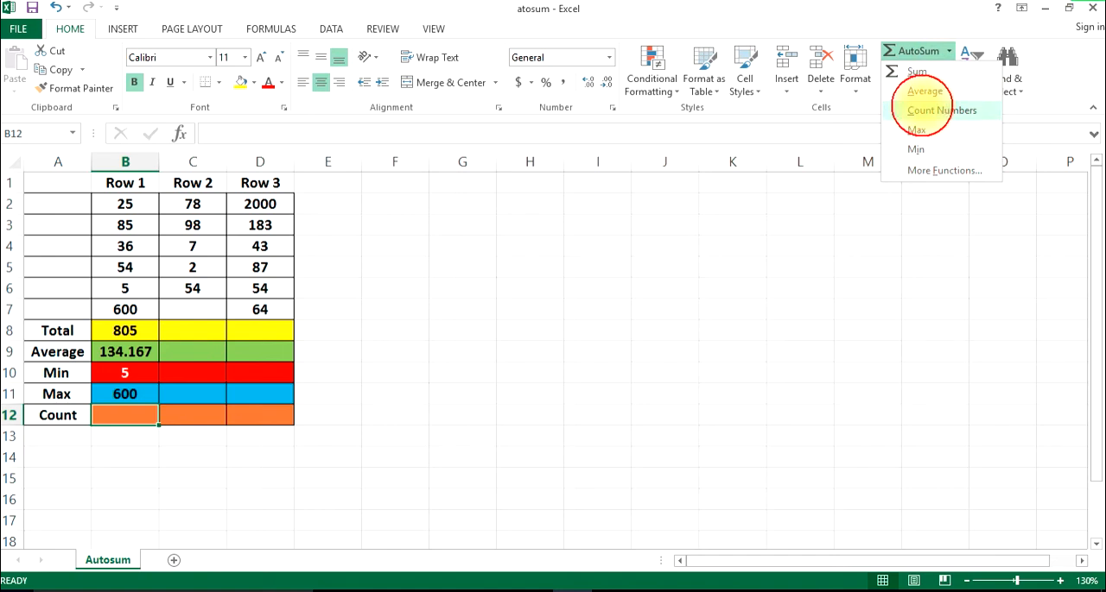
left_click(940, 111)
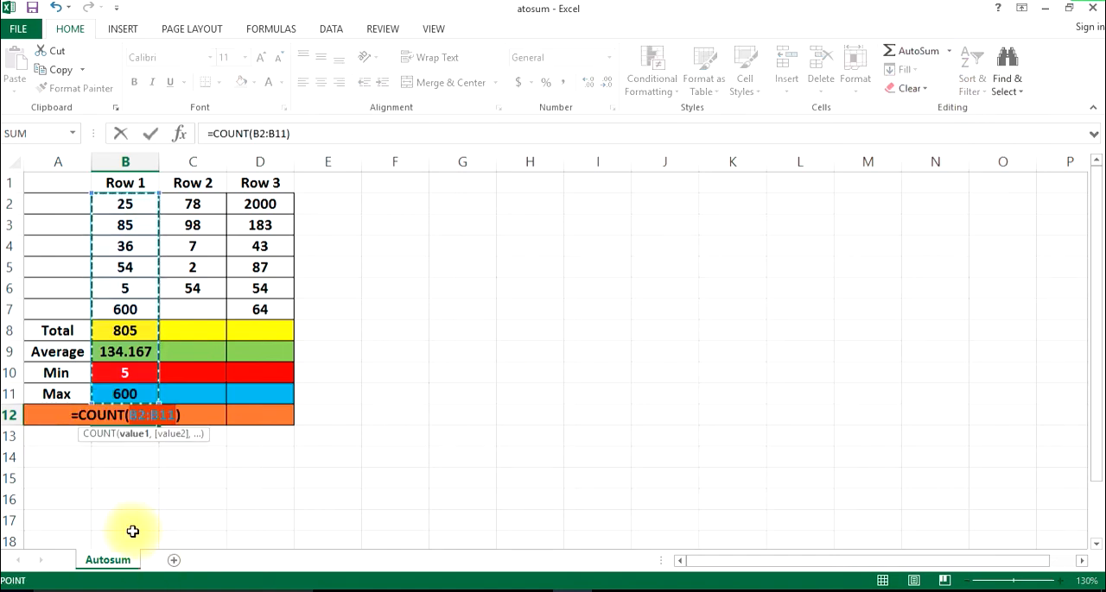
left_click_drag(128, 210, 111, 307)
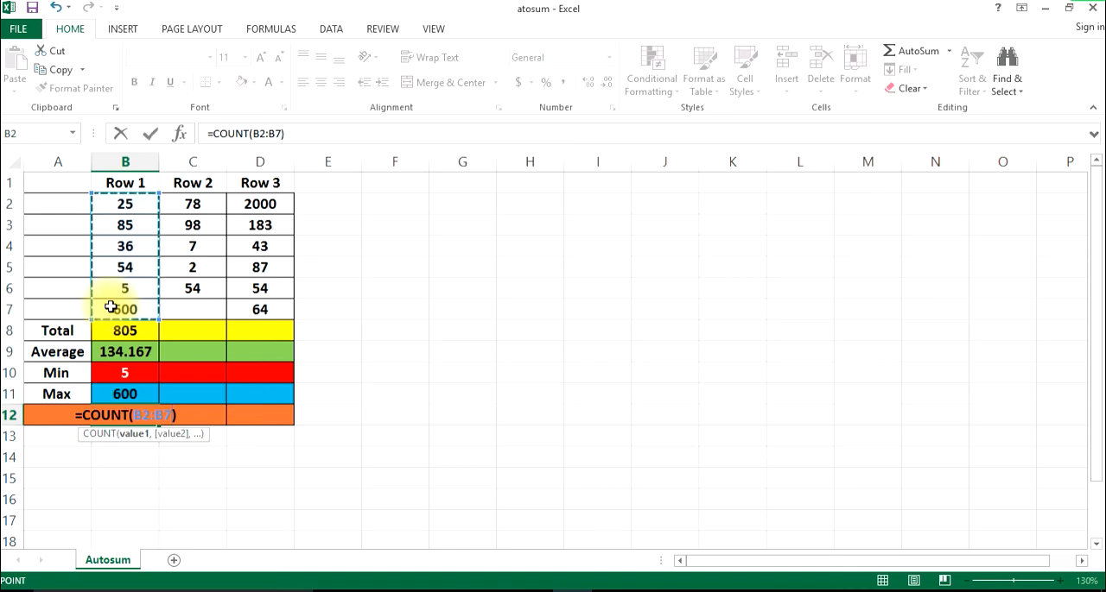
key("Return")
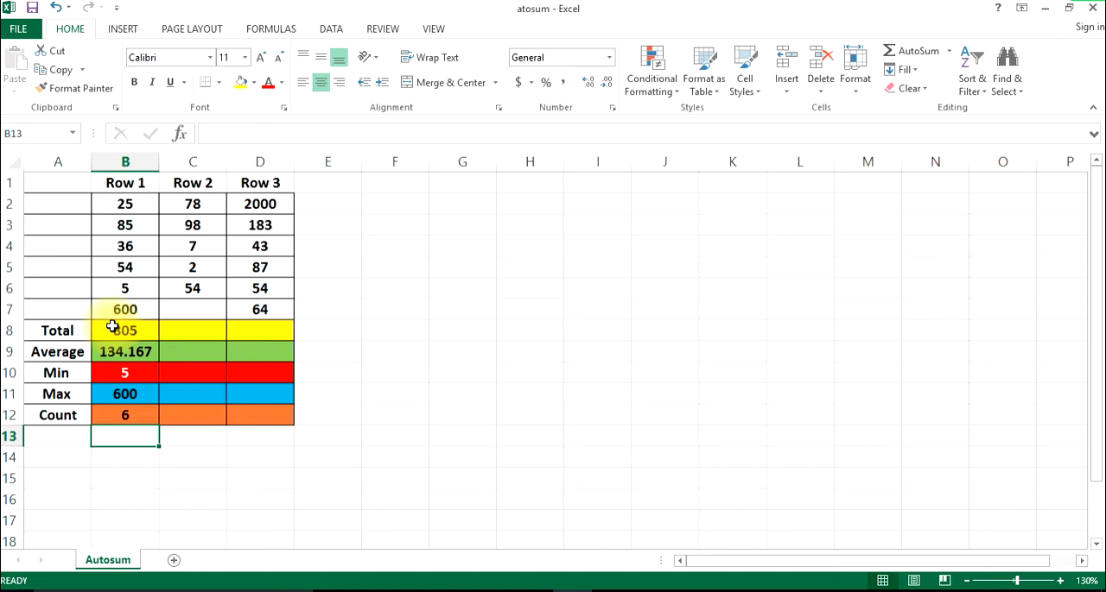
left_click(188, 325)
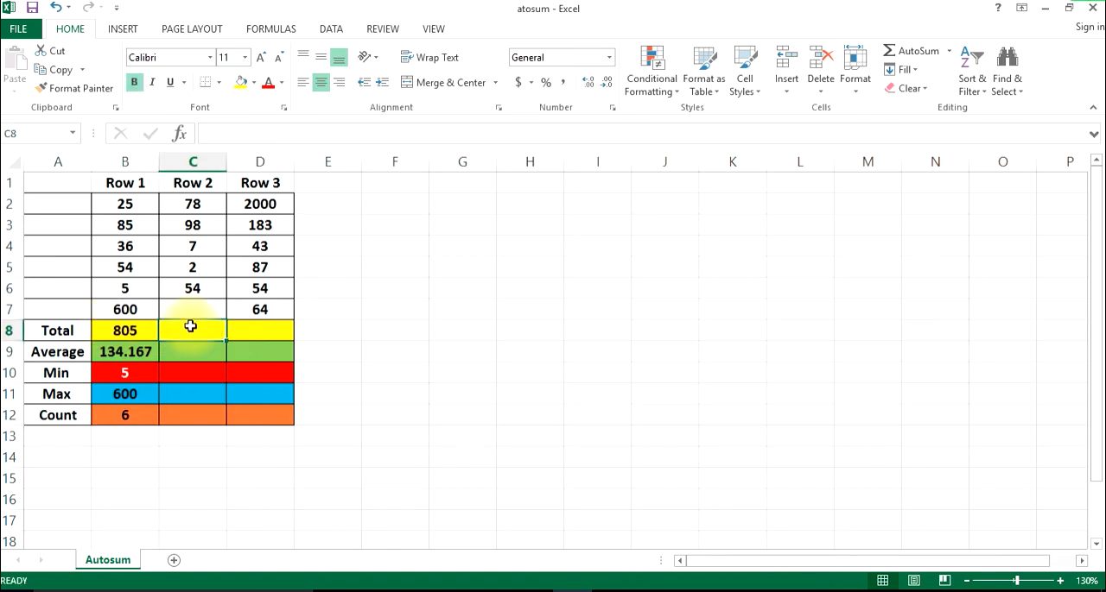
left_click(276, 333)
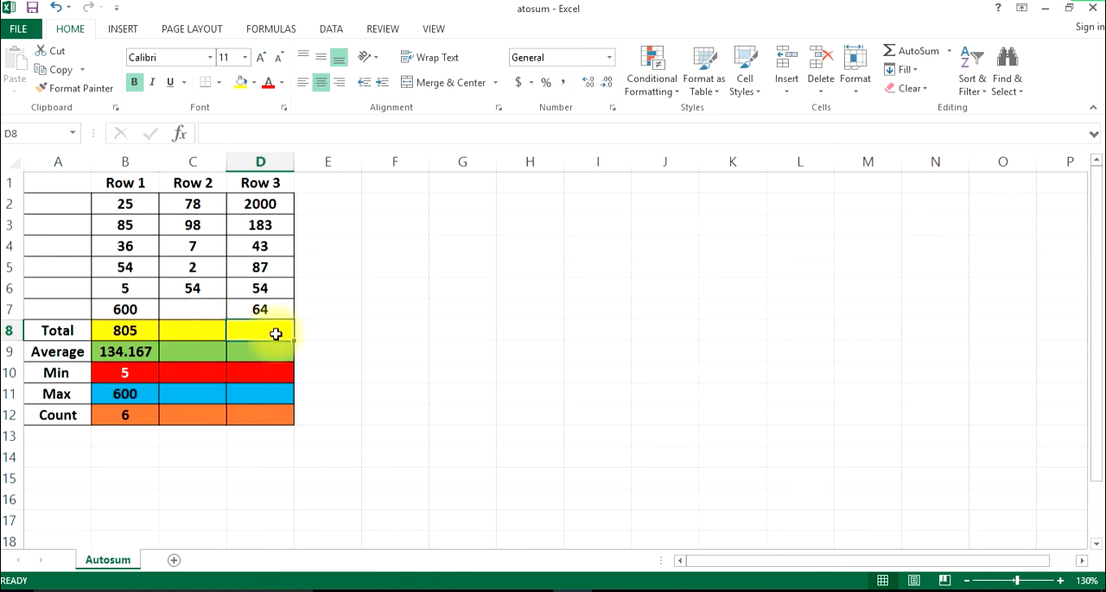
left_click(179, 360)
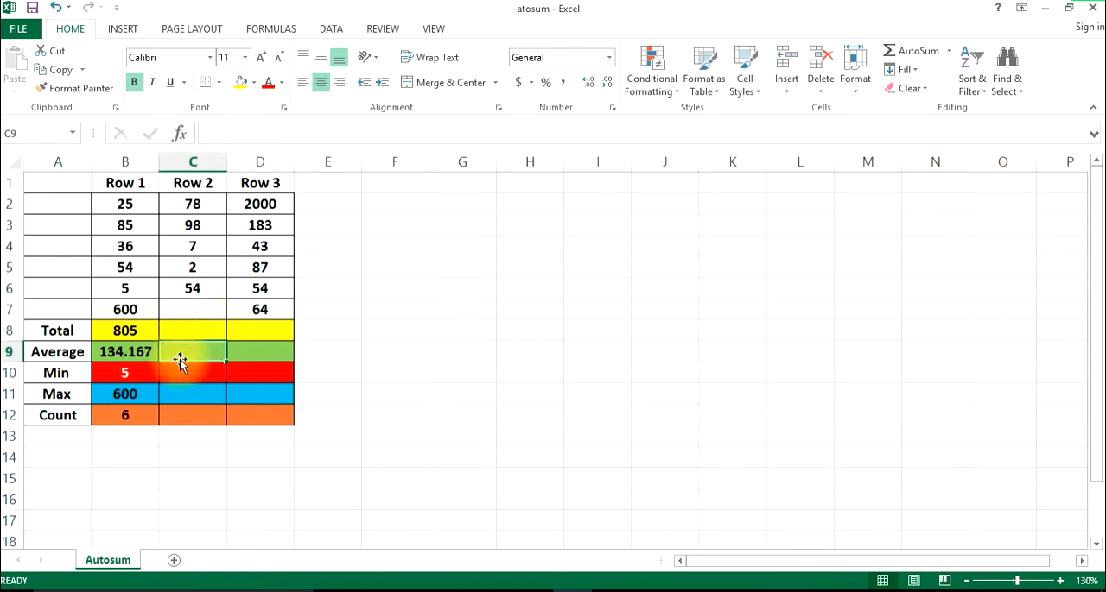
left_click(250, 358)
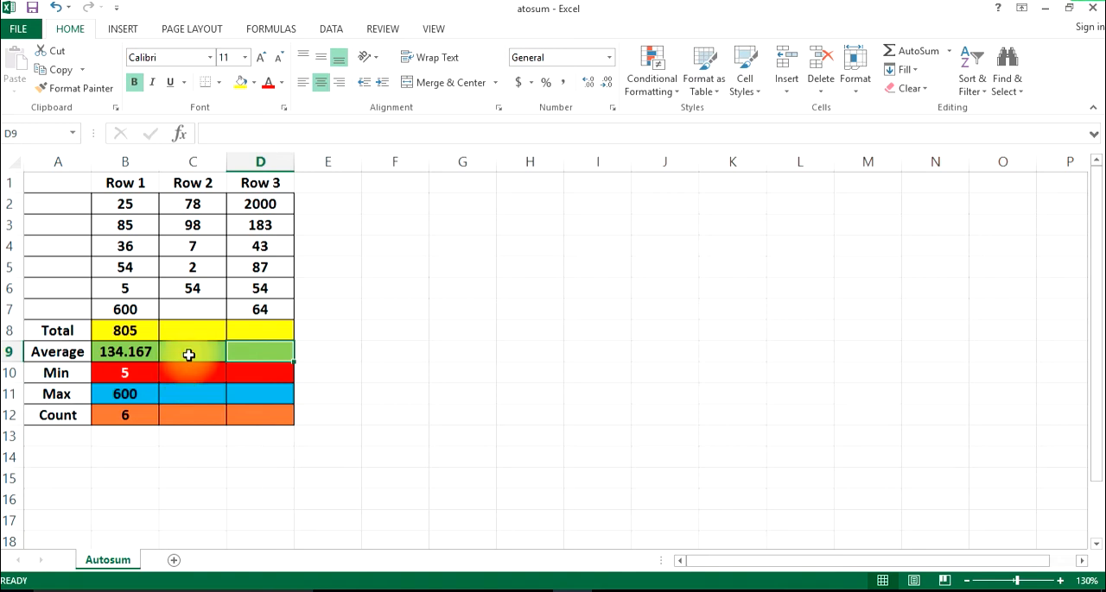
left_click(128, 334)
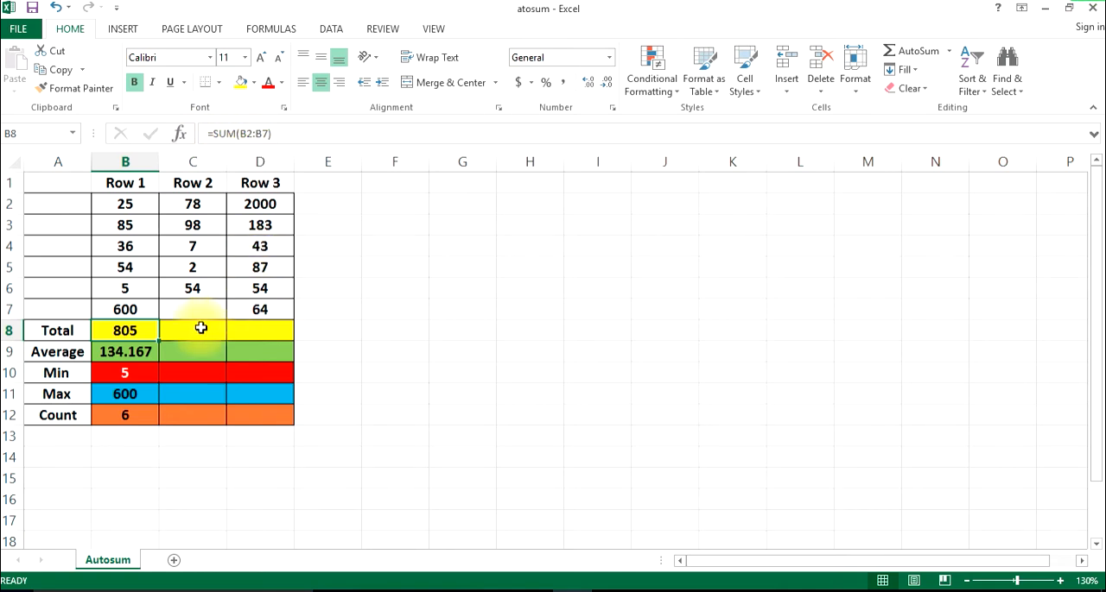
left_click(264, 323)
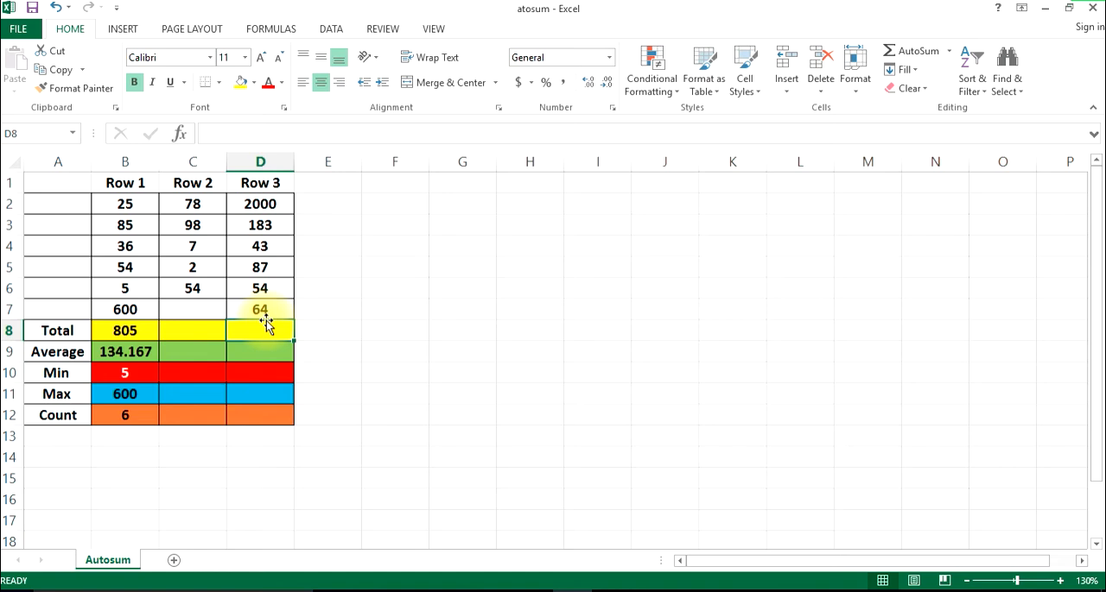
Fill the Total formula from B8 across to C8:D8 and check the copied formulas
left_click(144, 330)
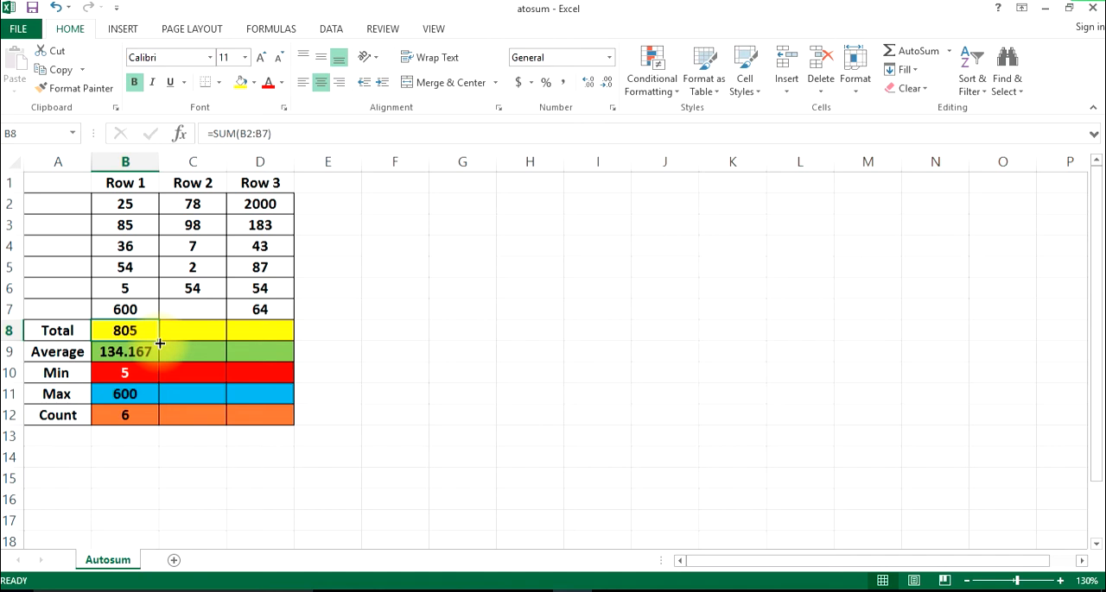
left_click_drag(159, 341, 268, 336)
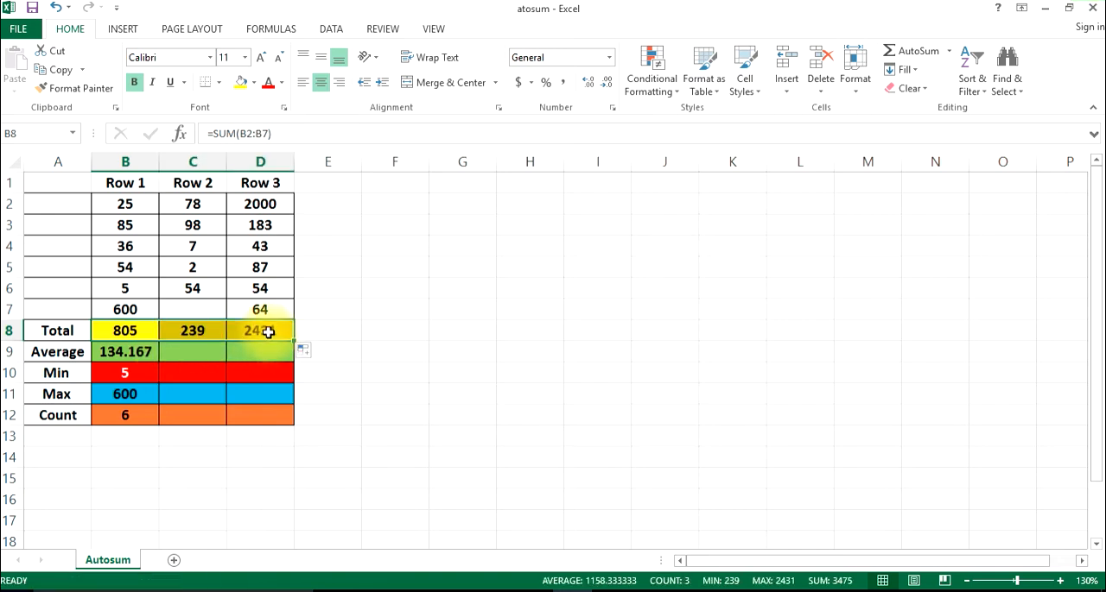
left_click(198, 332)
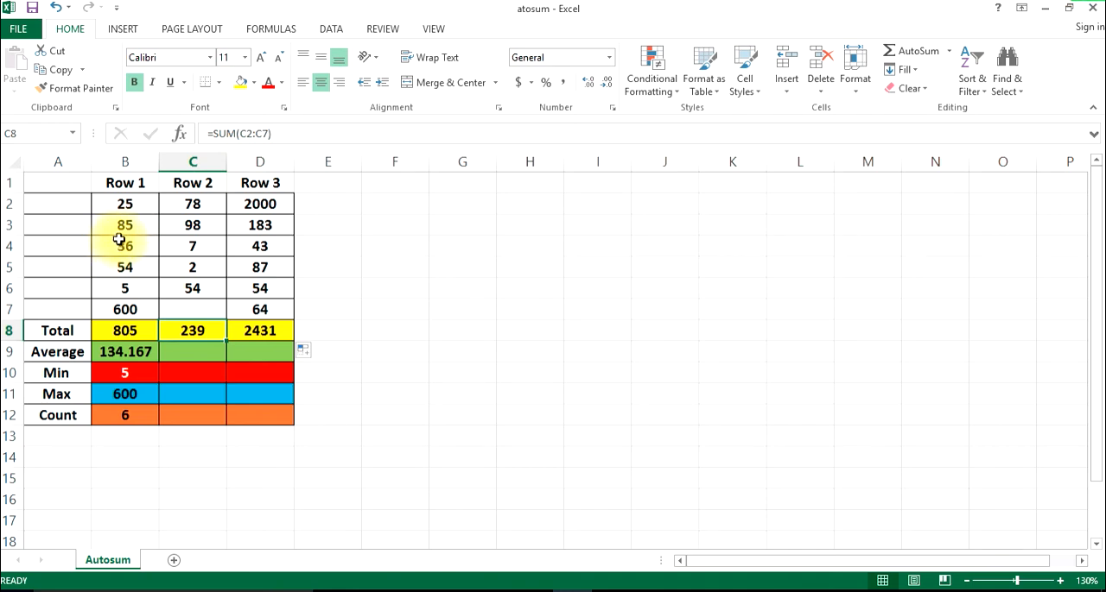
left_click(249, 333)
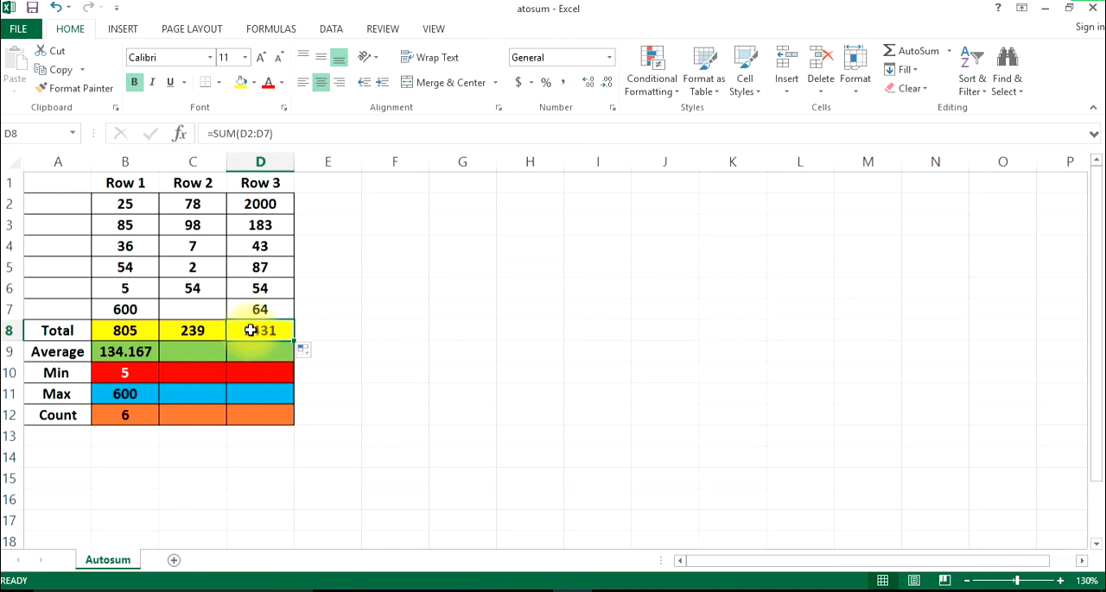
left_click(132, 334)
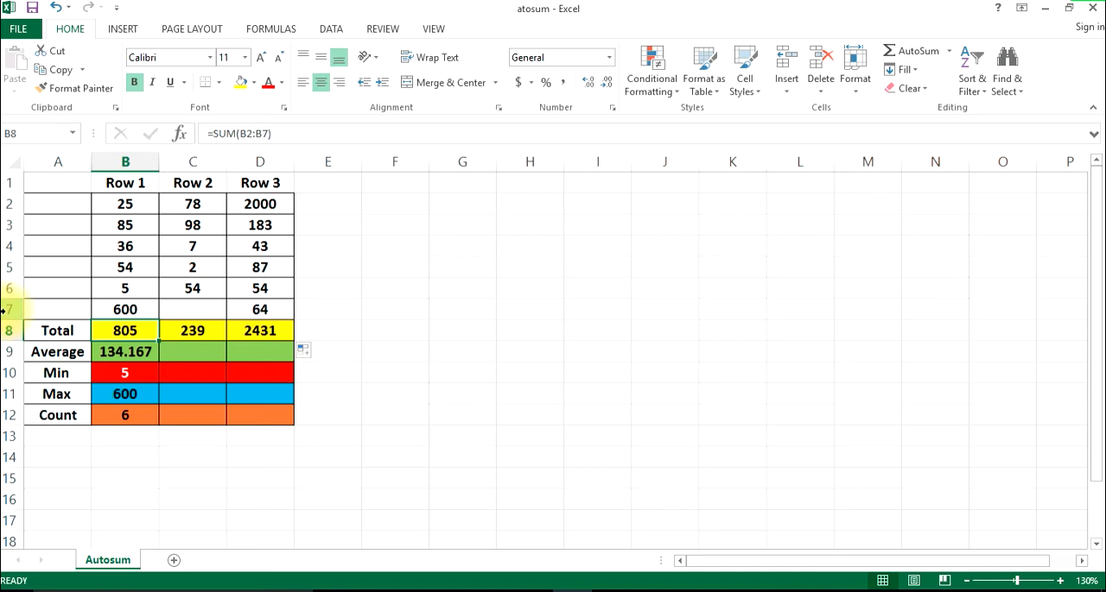
Fill the Average formula from B9 across to C9:D9 and check the copied formulas
left_click(118, 352)
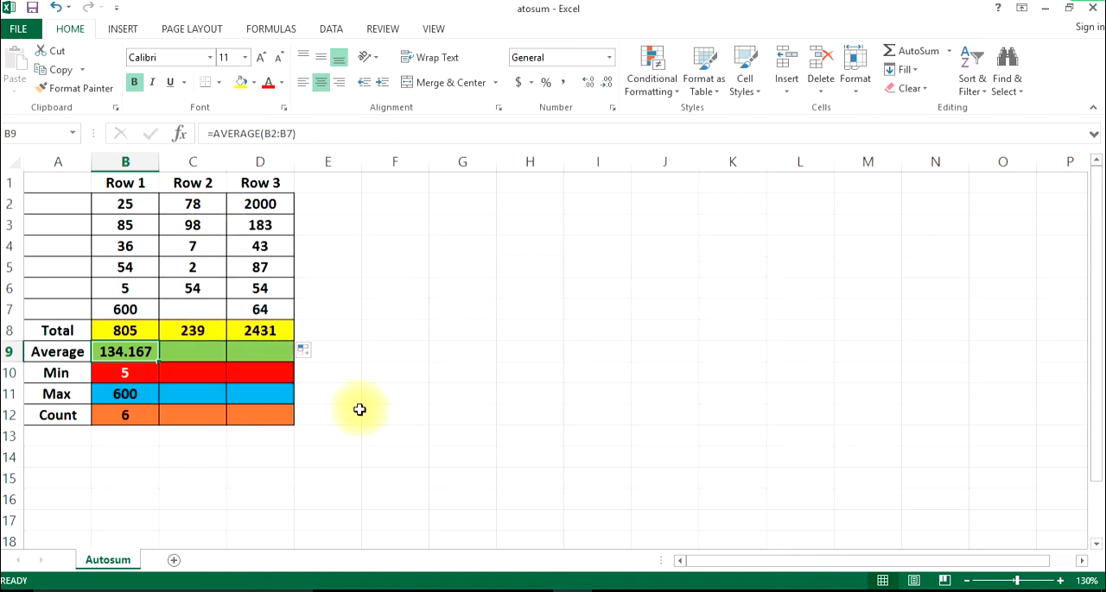
left_click(202, 352)
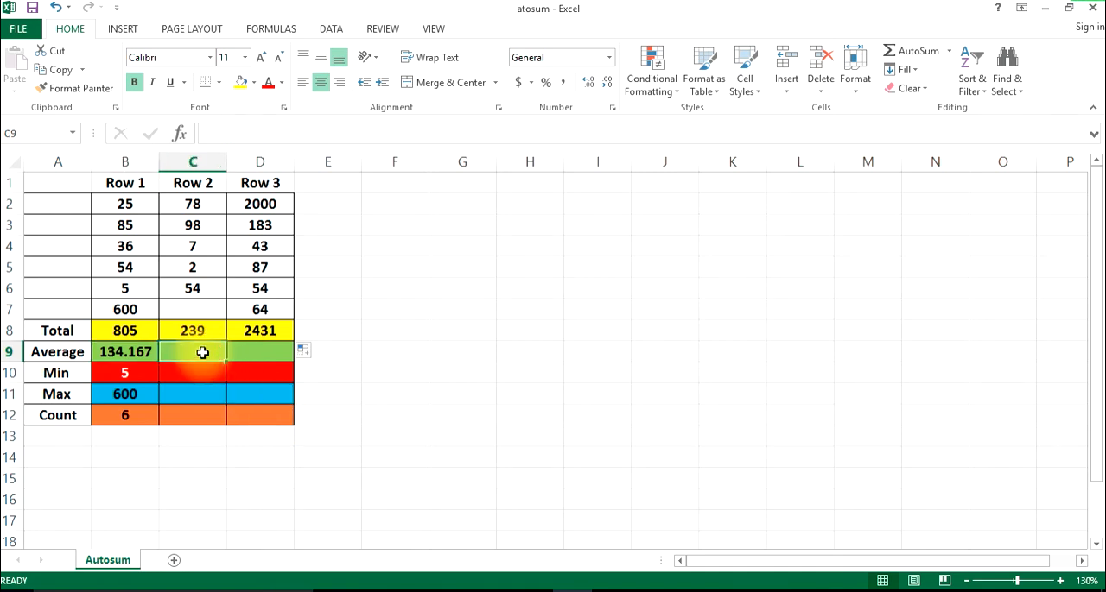
left_click(252, 350)
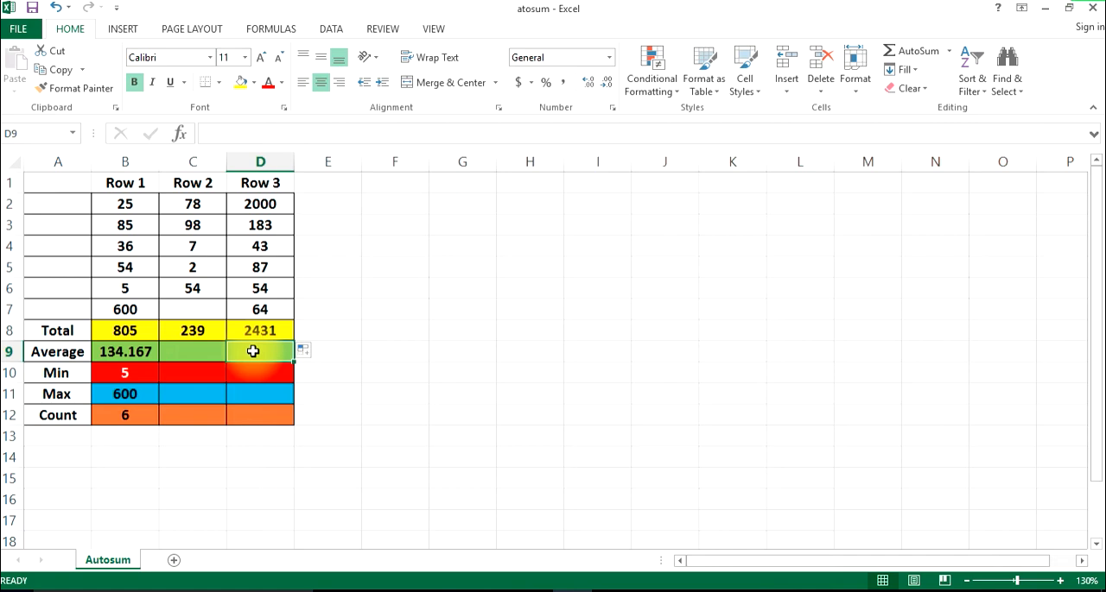
left_click(135, 348)
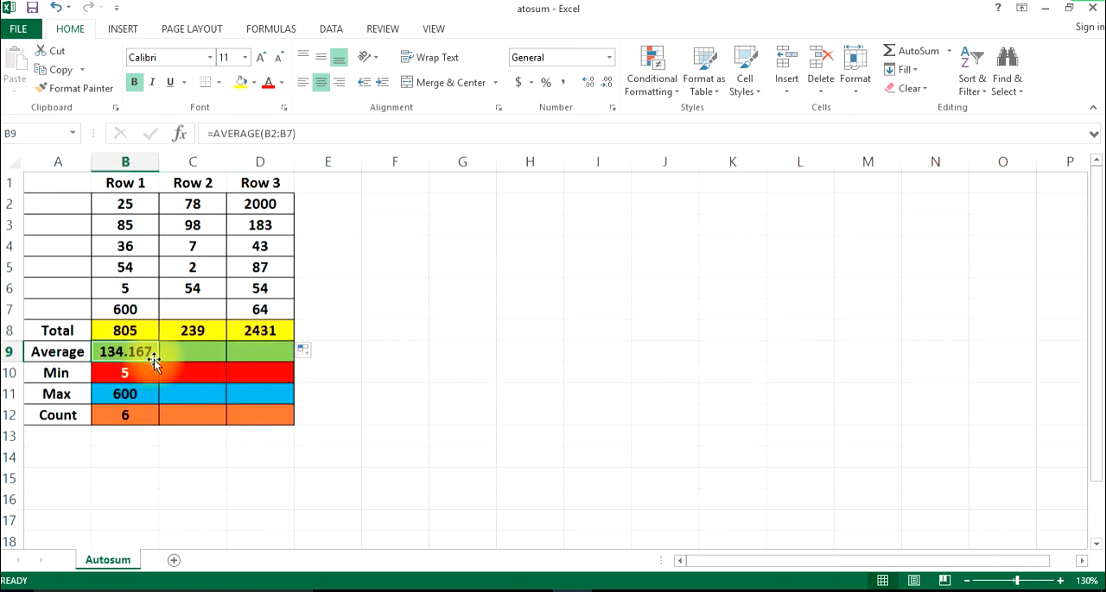
left_click_drag(156, 361, 271, 360)
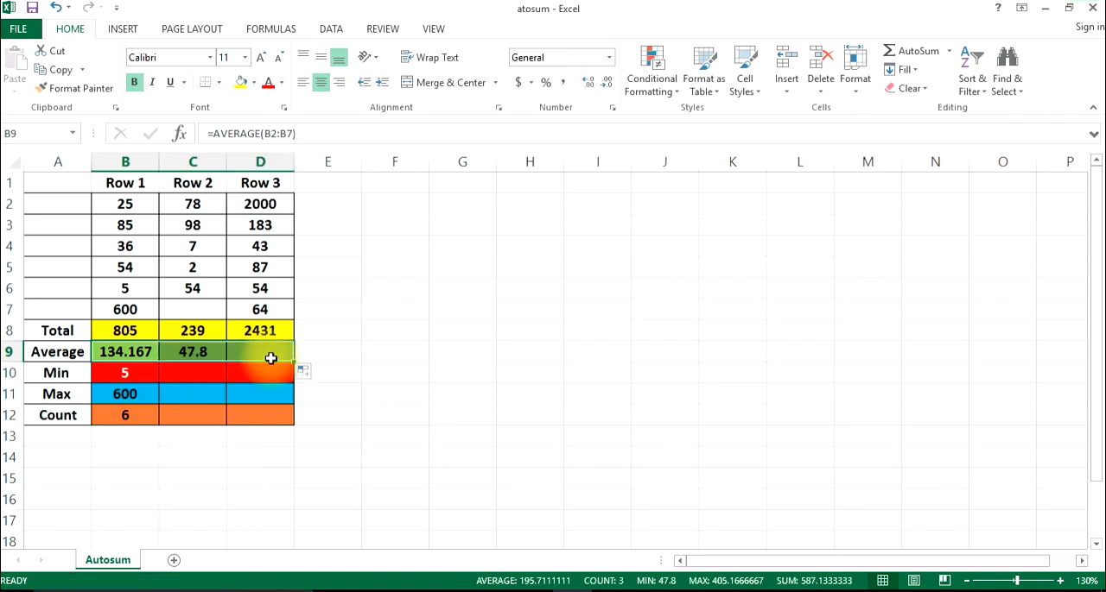
left_click(197, 347)
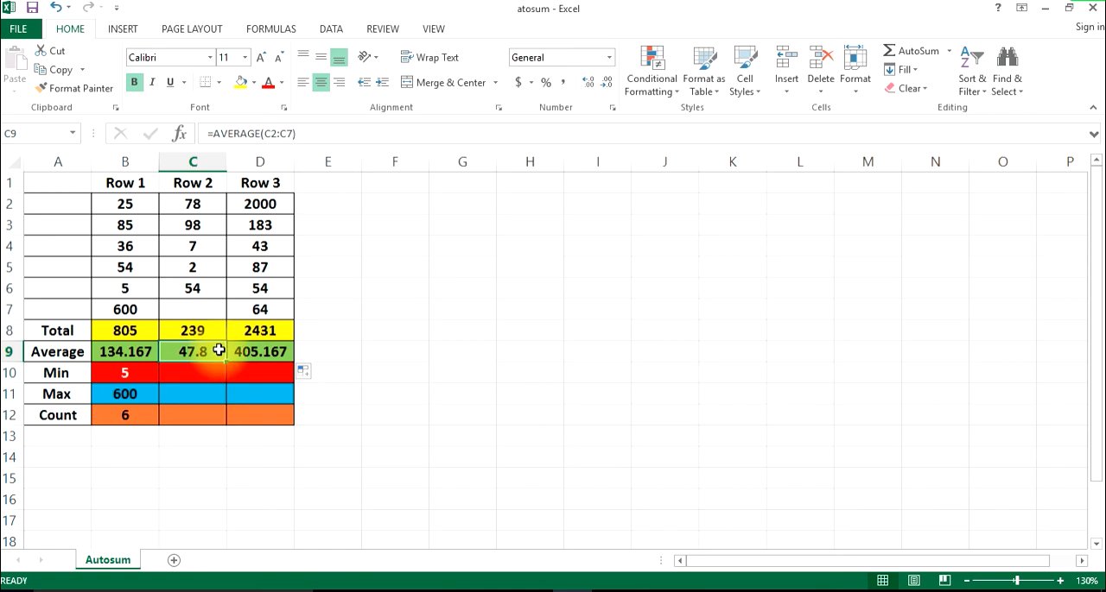
left_click(263, 350)
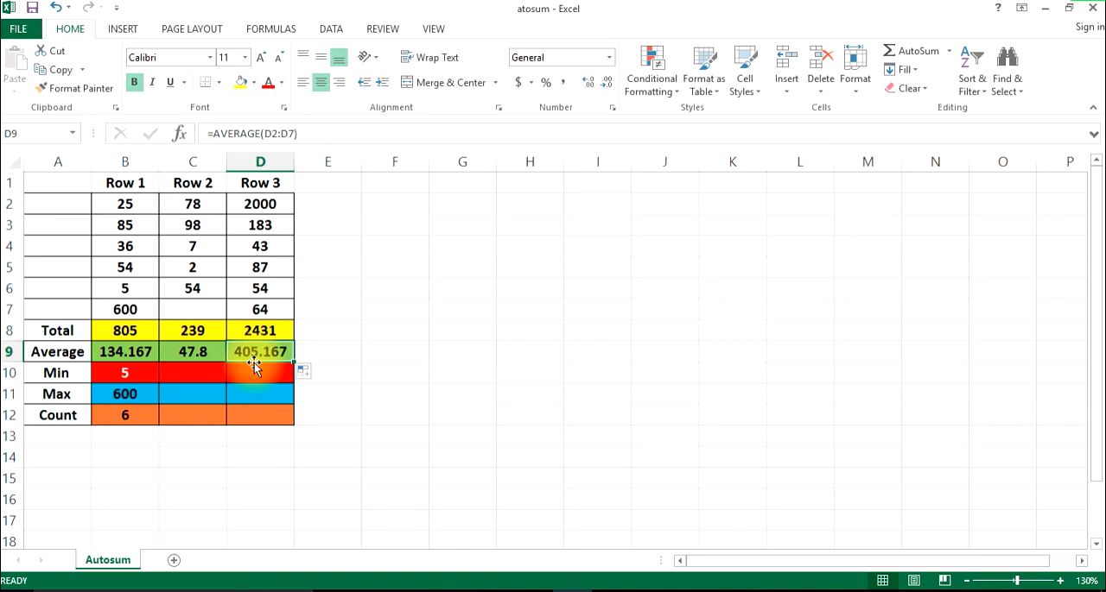
Fill the Min formula from B10 across to C10:D10 and check the copied formulas
left_click(131, 378)
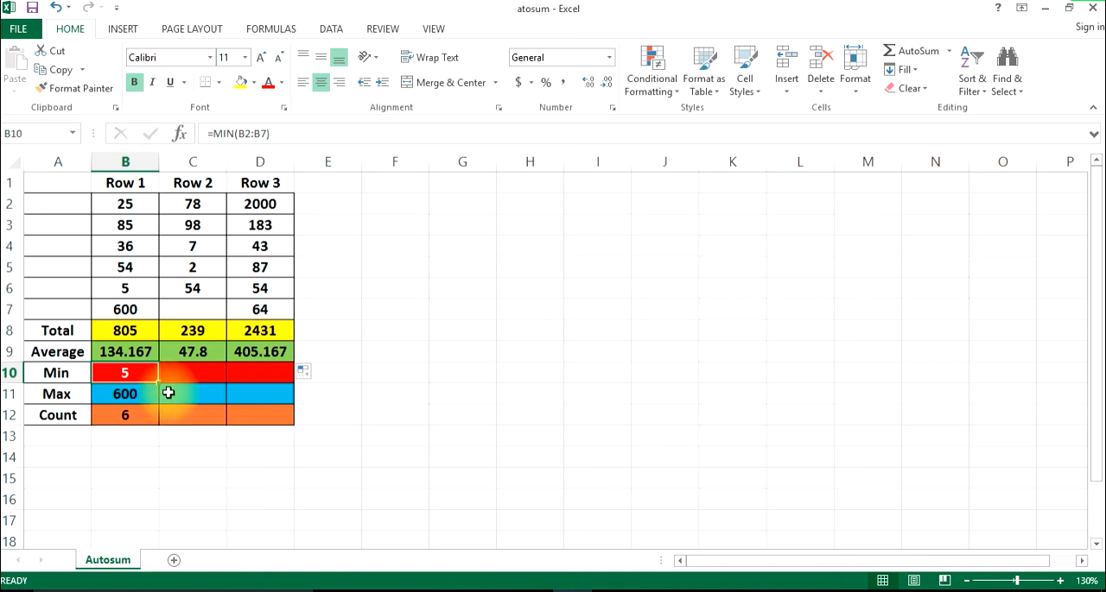
left_click_drag(158, 381, 264, 388)
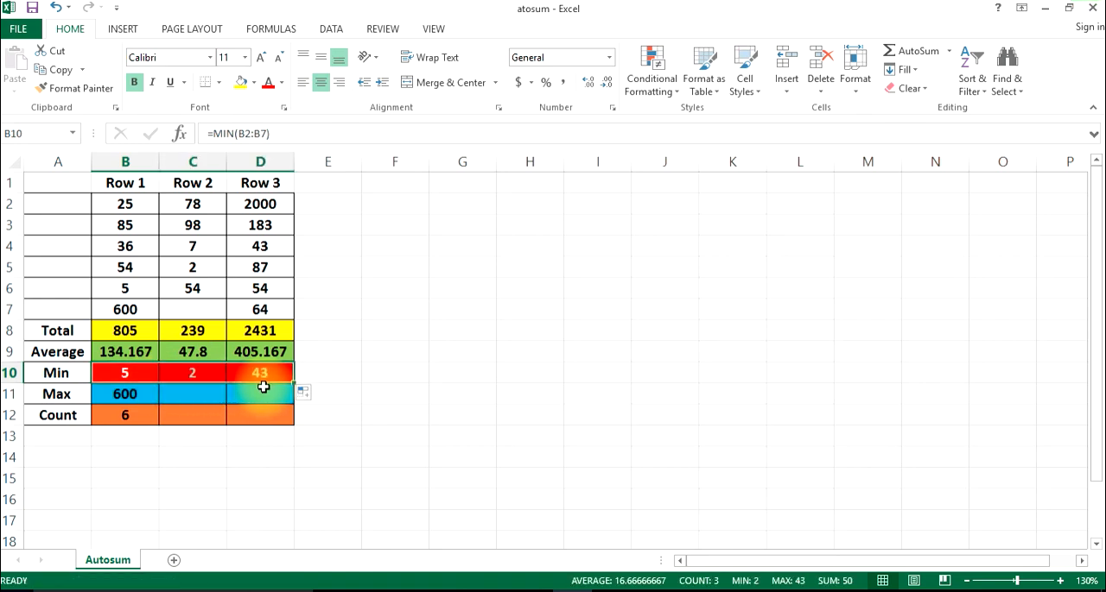
left_click(191, 376)
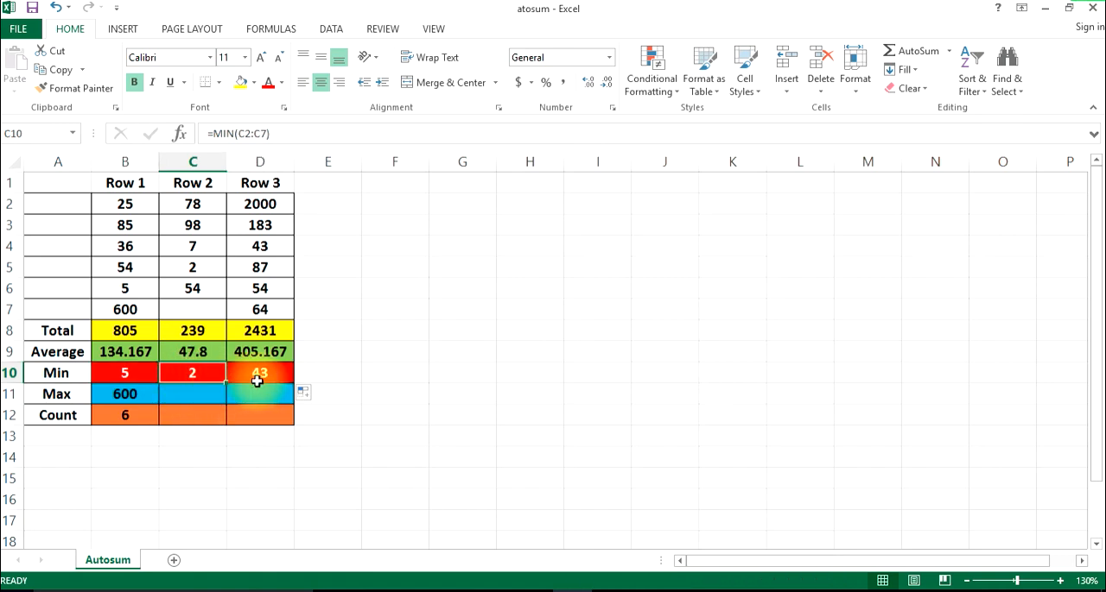
left_click(258, 381)
Fill the Max formula from B11 across to C11:D11 to complete the Max row
left_click(125, 394)
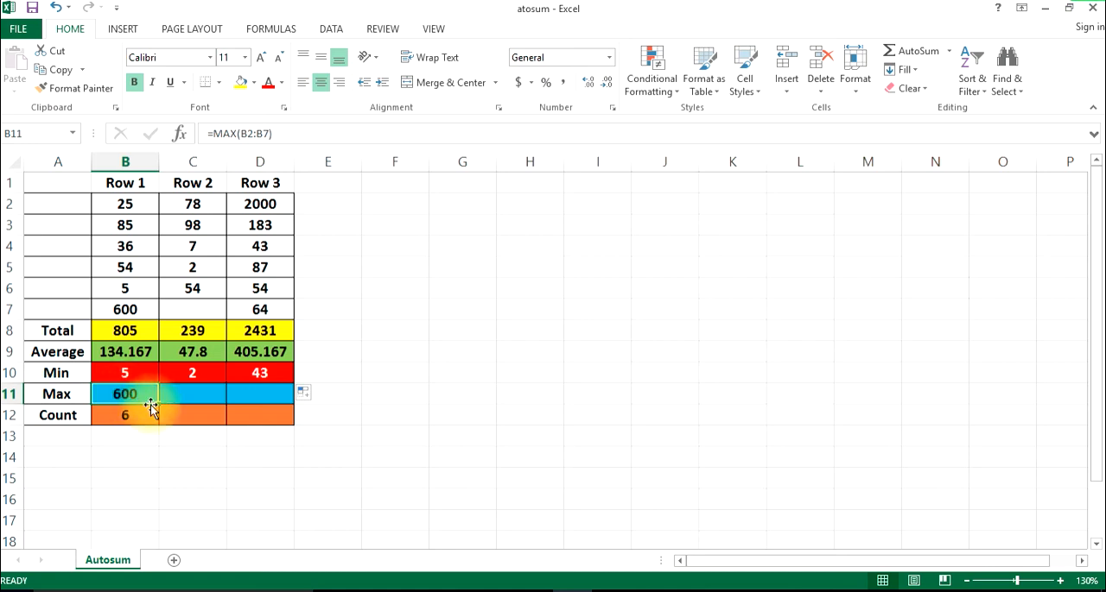
left_click_drag(159, 402, 263, 408)
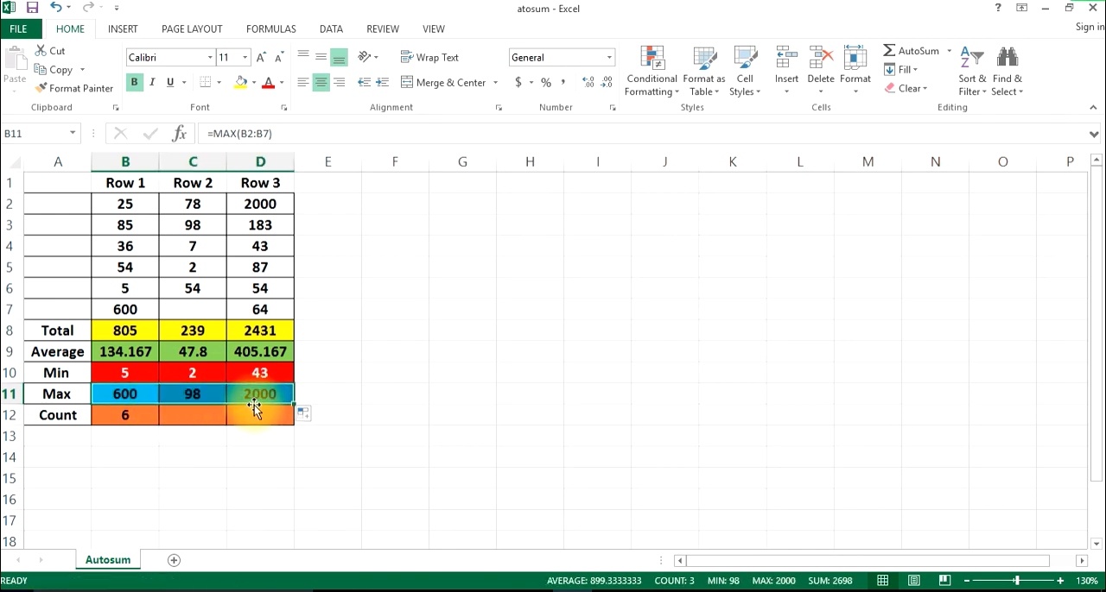
left_click(308, 390)
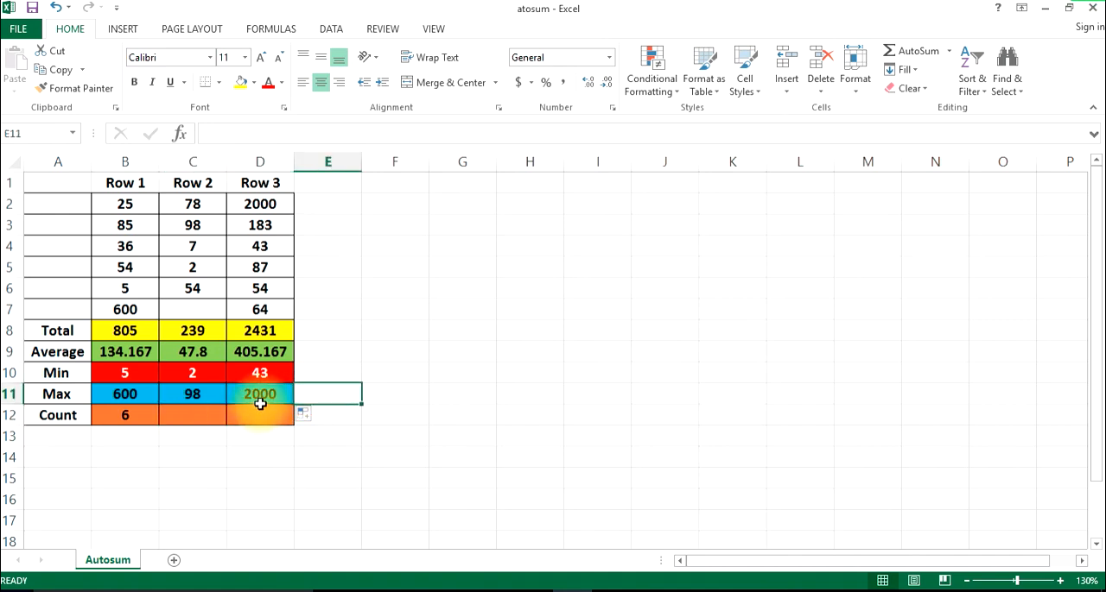
Fill the Count formula from B12 across to C12:D12 and check the copied formulas
left_click(130, 414)
left_click_drag(157, 424, 268, 420)
left_click(432, 353)
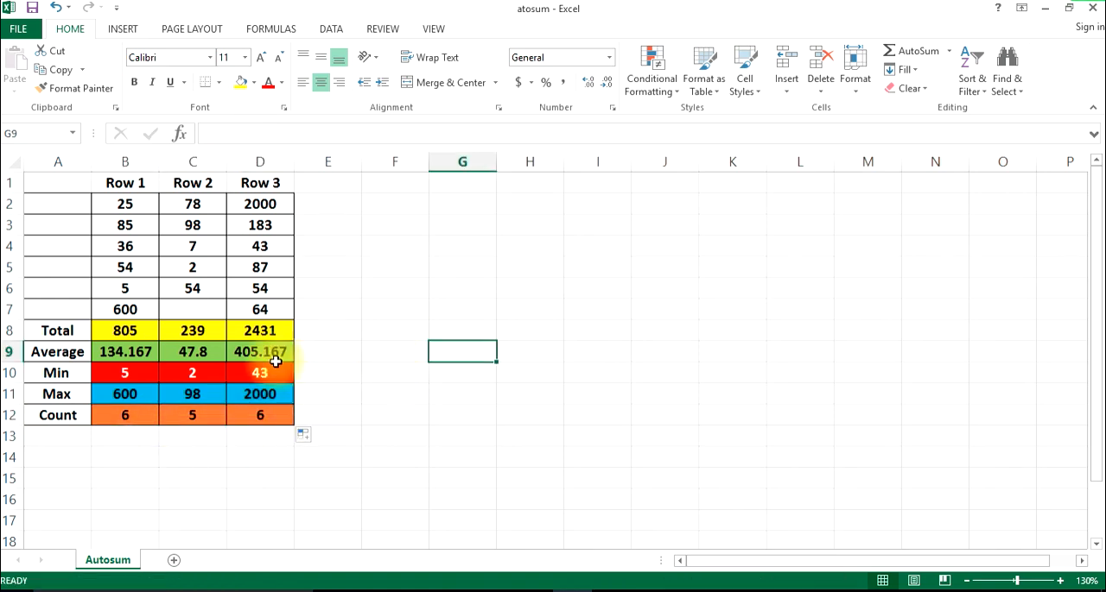
left_click(192, 415)
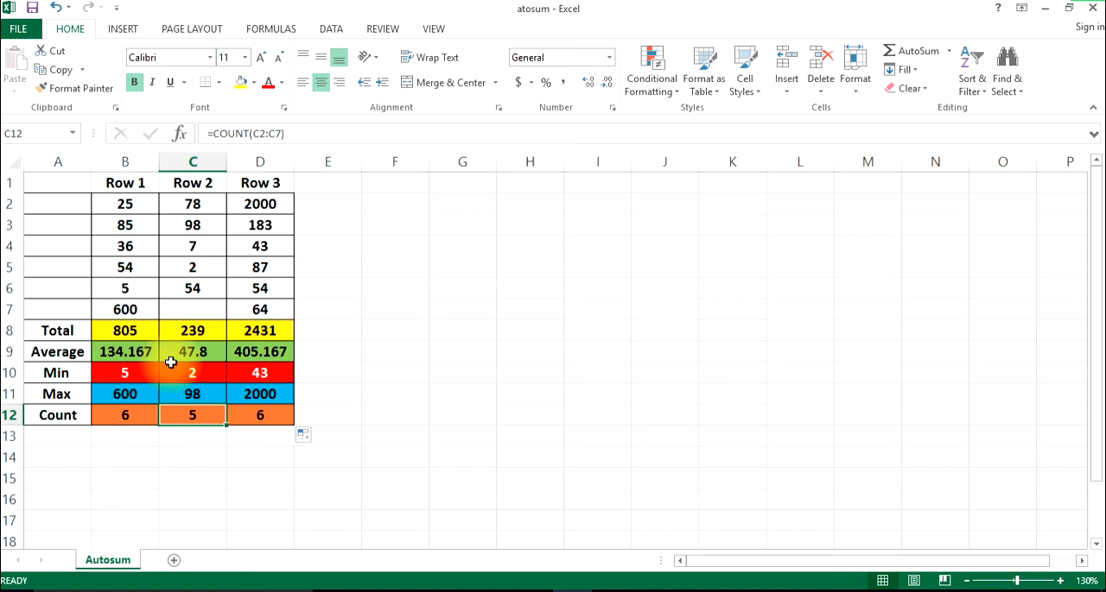
key("Right")
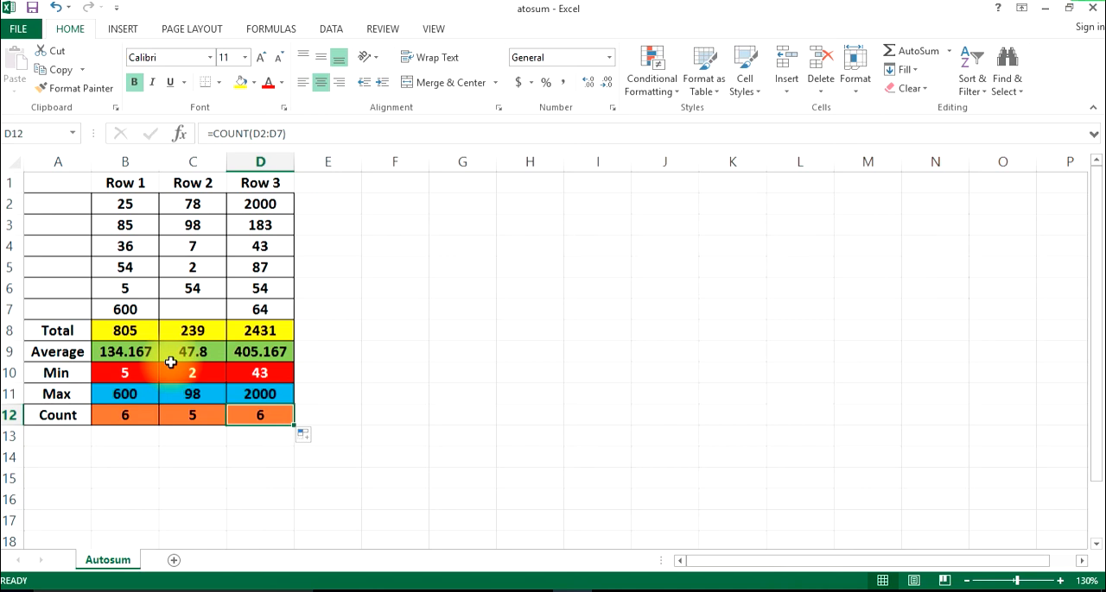
Select the Row 1 values B2:B7 and hide the Minimum and Maximum statistics from the status bar
left_click(356, 296)
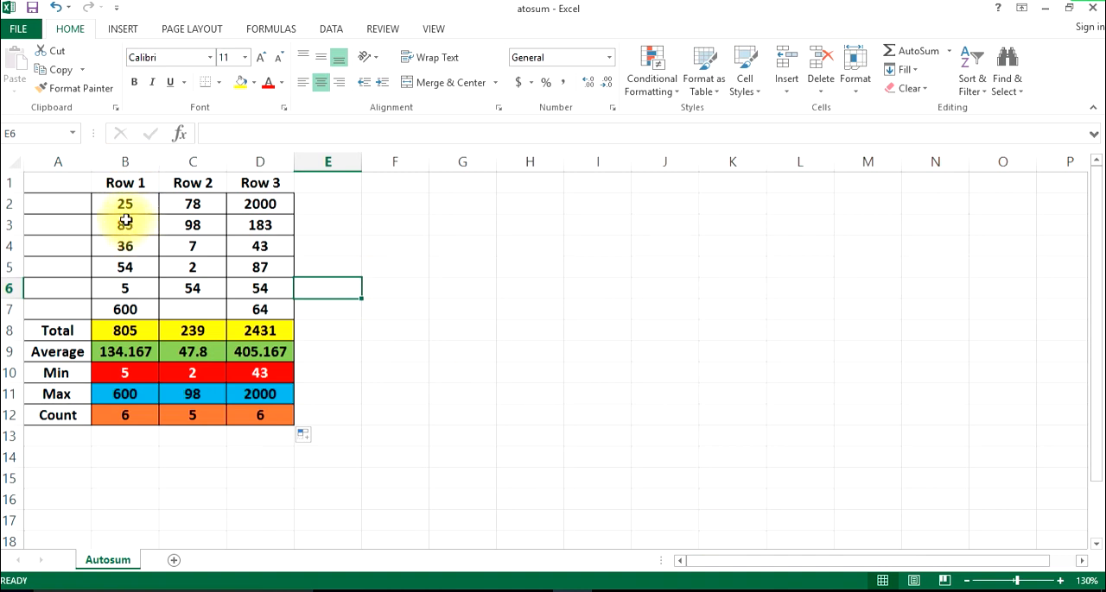
left_click_drag(128, 204, 128, 300)
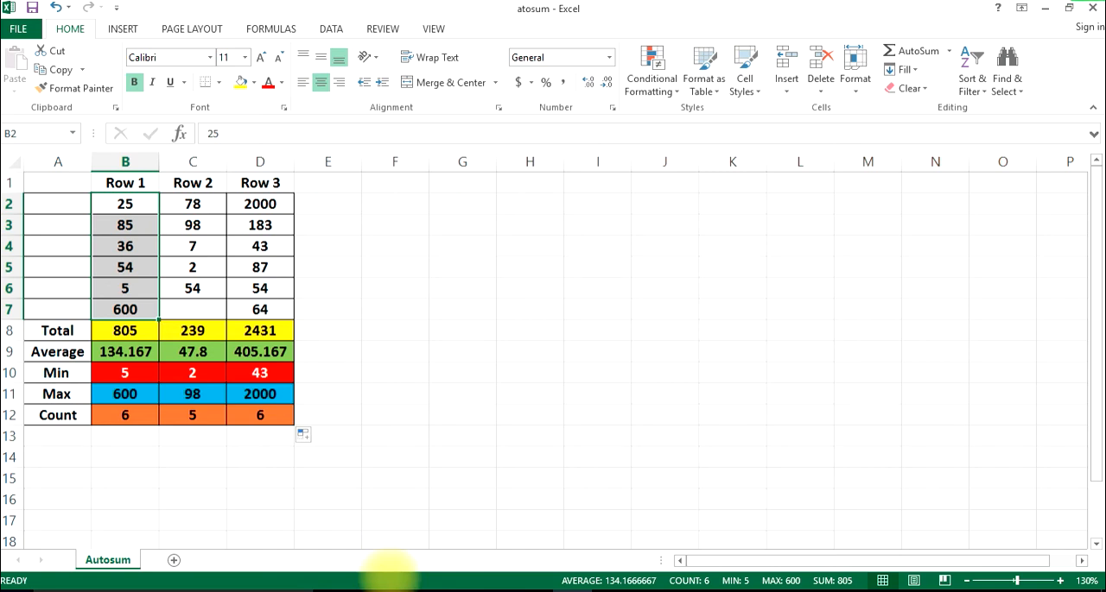
right_click(390, 576)
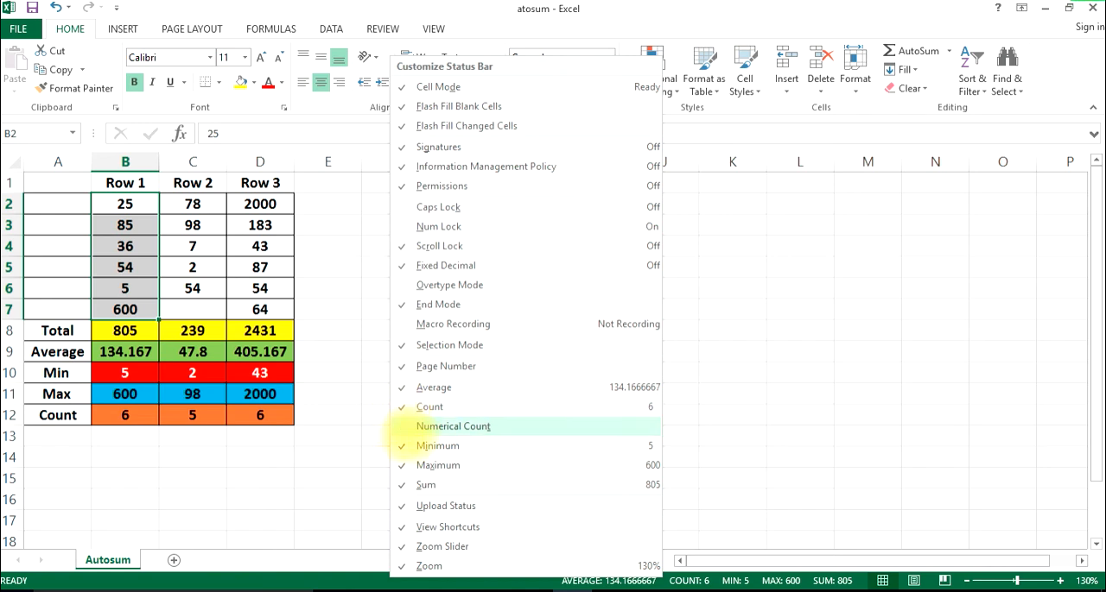
left_click(406, 445)
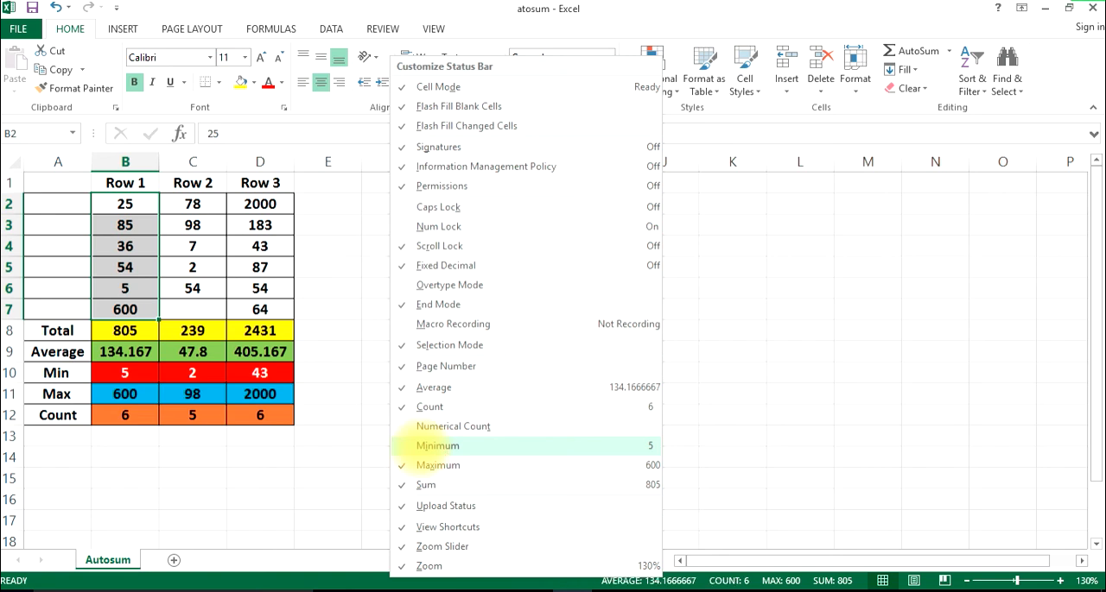
left_click(406, 465)
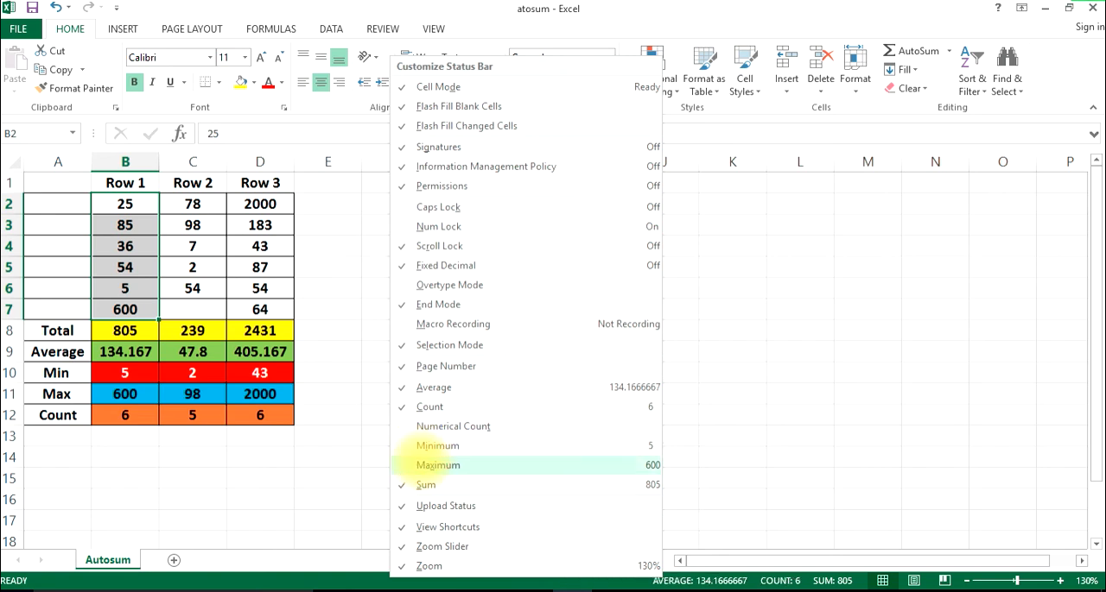
left_click(748, 399)
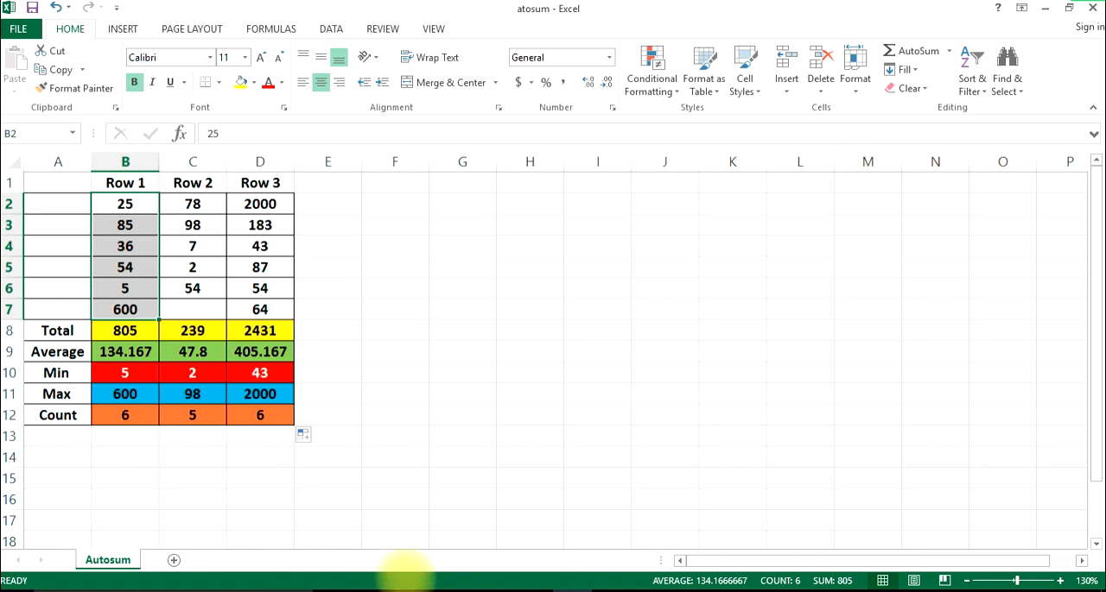
Show the Minimum and Maximum statistics in the status bar again
right_click(406, 578)
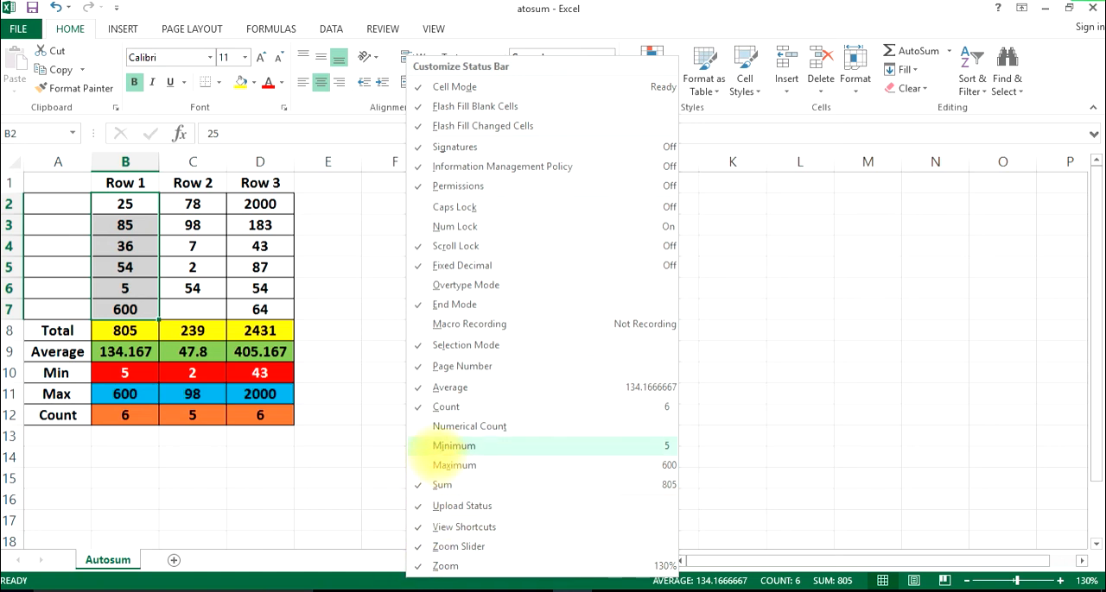
left_click(445, 446)
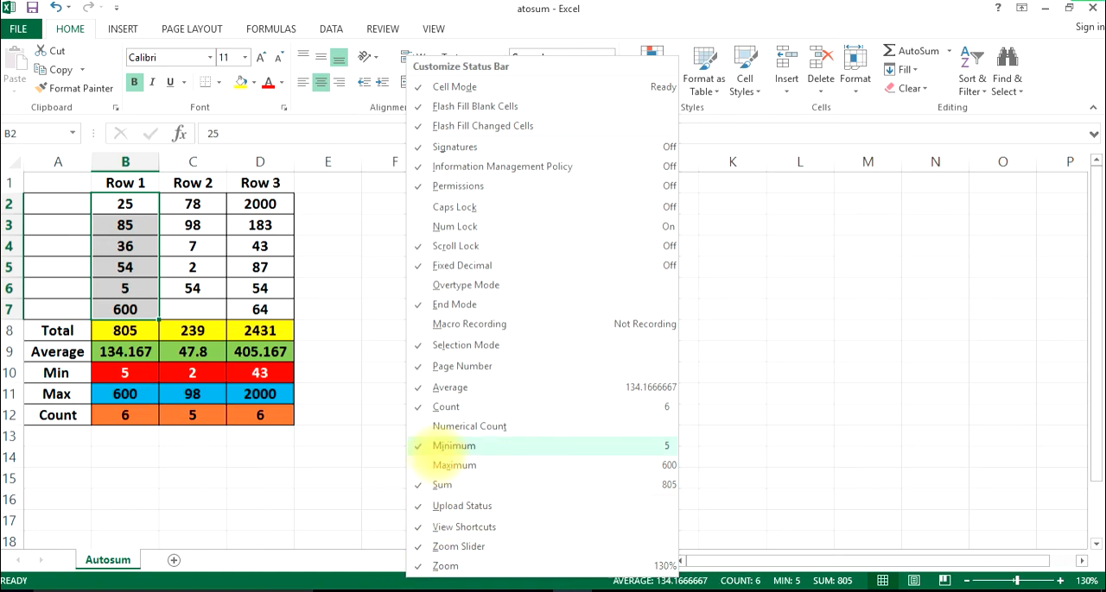
left_click(454, 465)
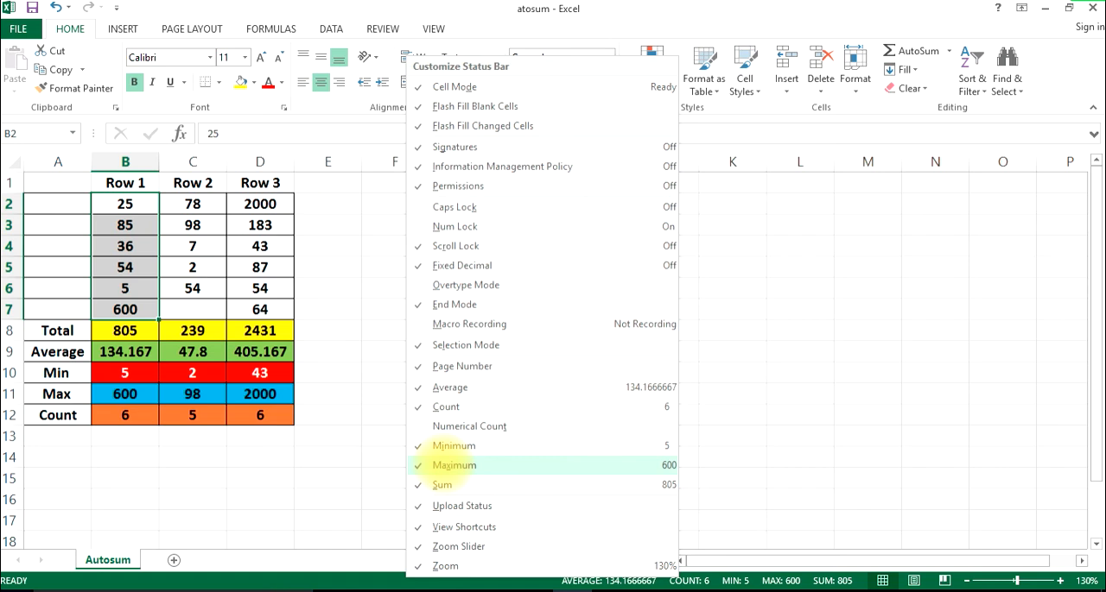
left_click(720, 383)
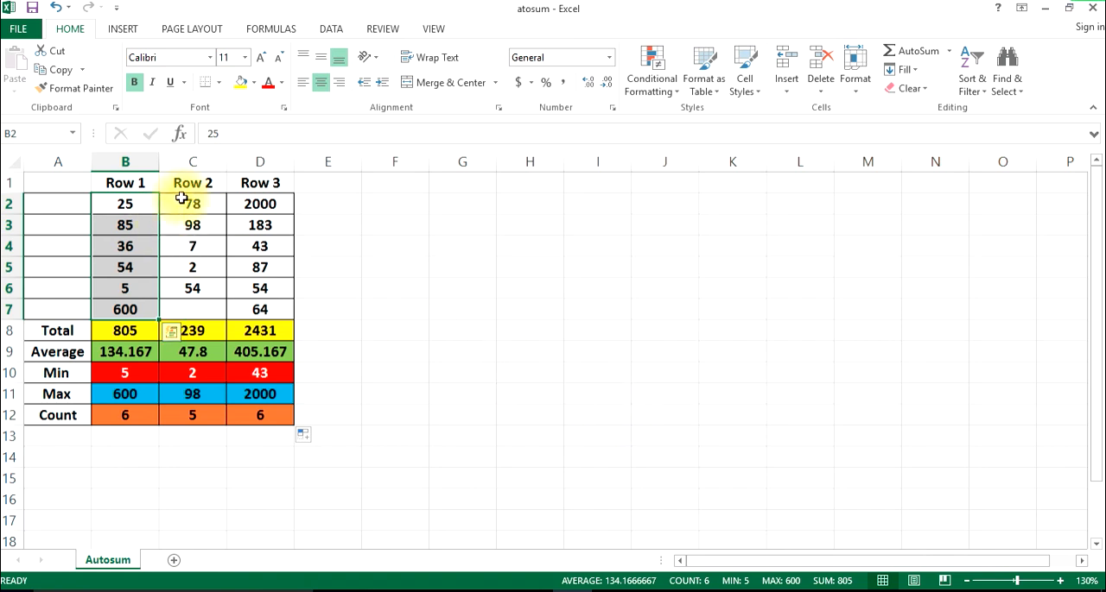
View the status bar statistics for C2:C7, for D2:D7 and for the whole data range B2:D7
left_click_drag(192, 200, 177, 307)
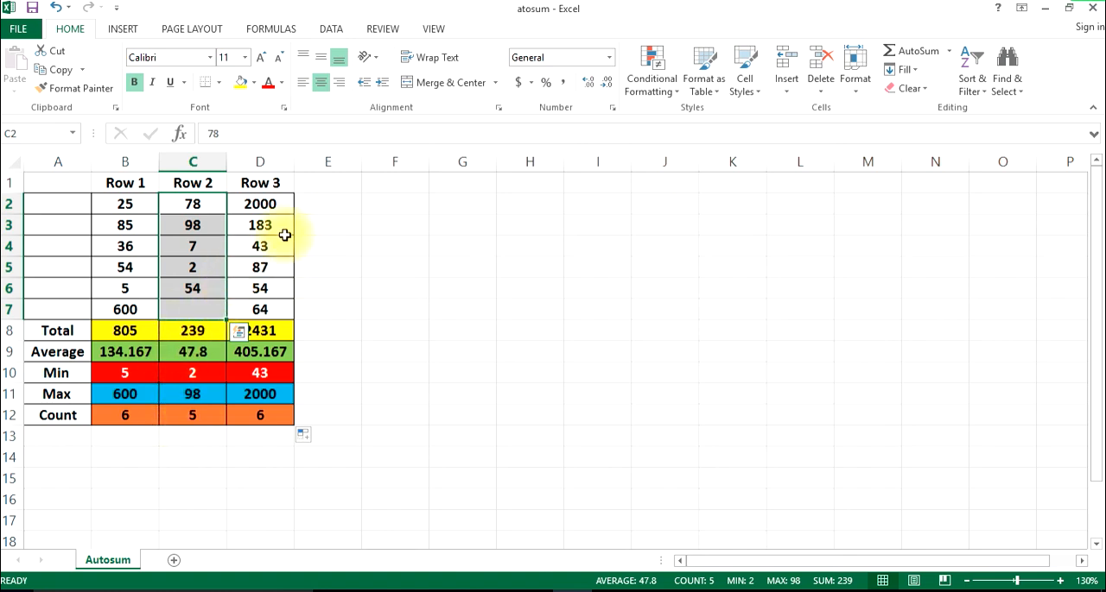
left_click_drag(259, 208, 261, 307)
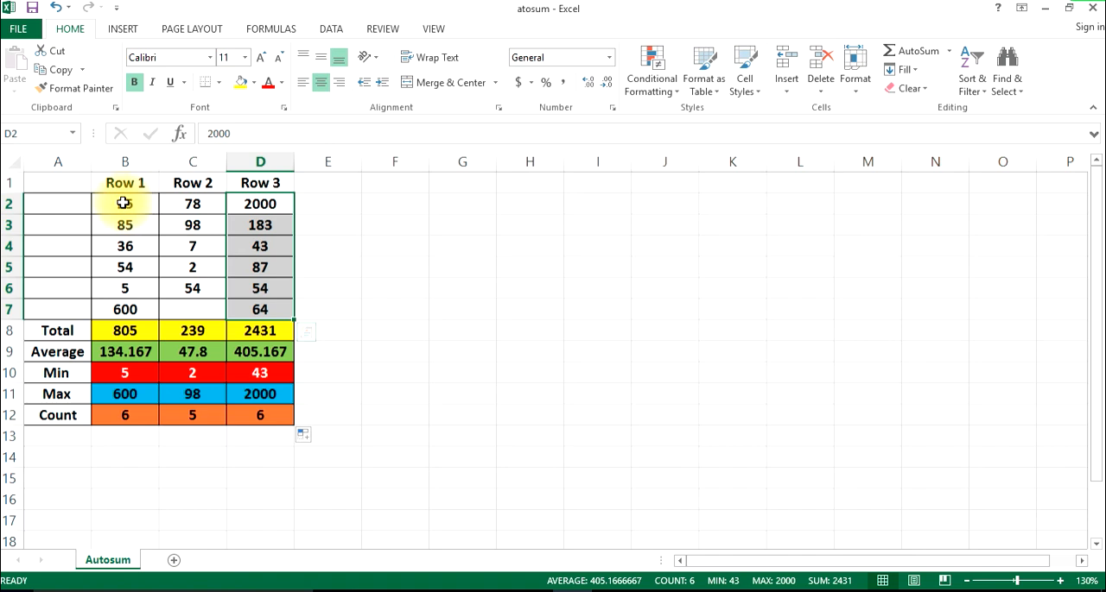
left_click_drag(124, 203, 290, 304)
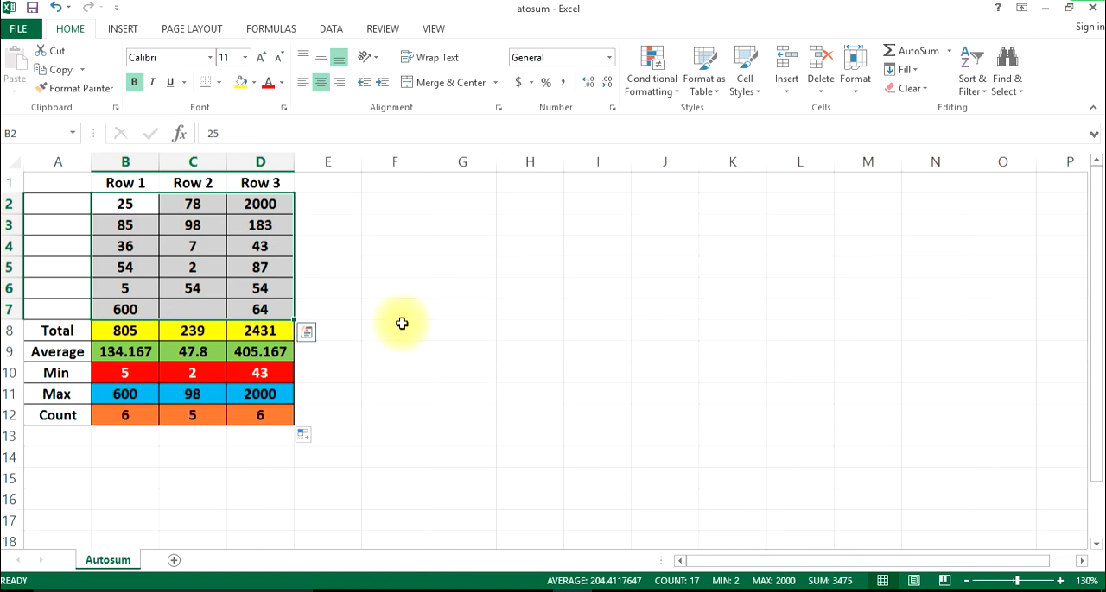
left_click(402, 323)
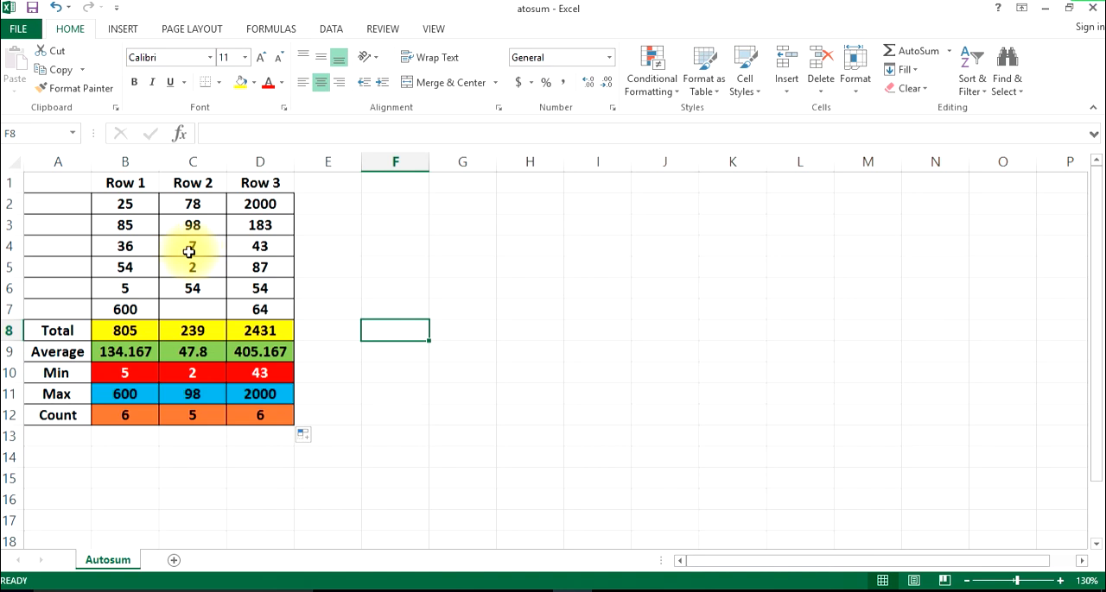
Change the value in cell B4 to 69 and the value in cell C5 to 87
left_click(129, 245)
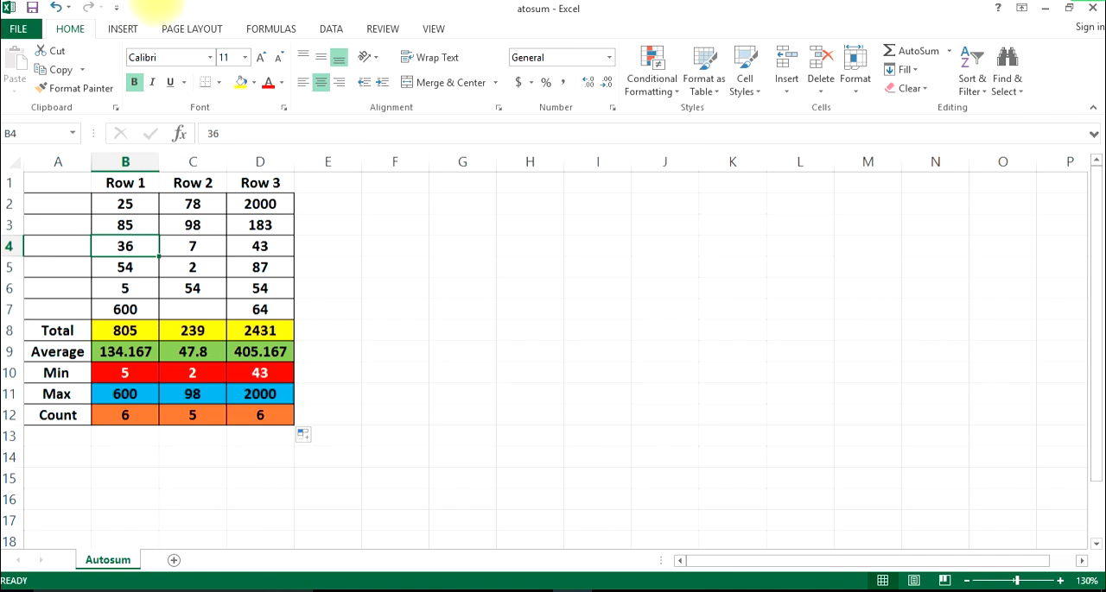
type("69")
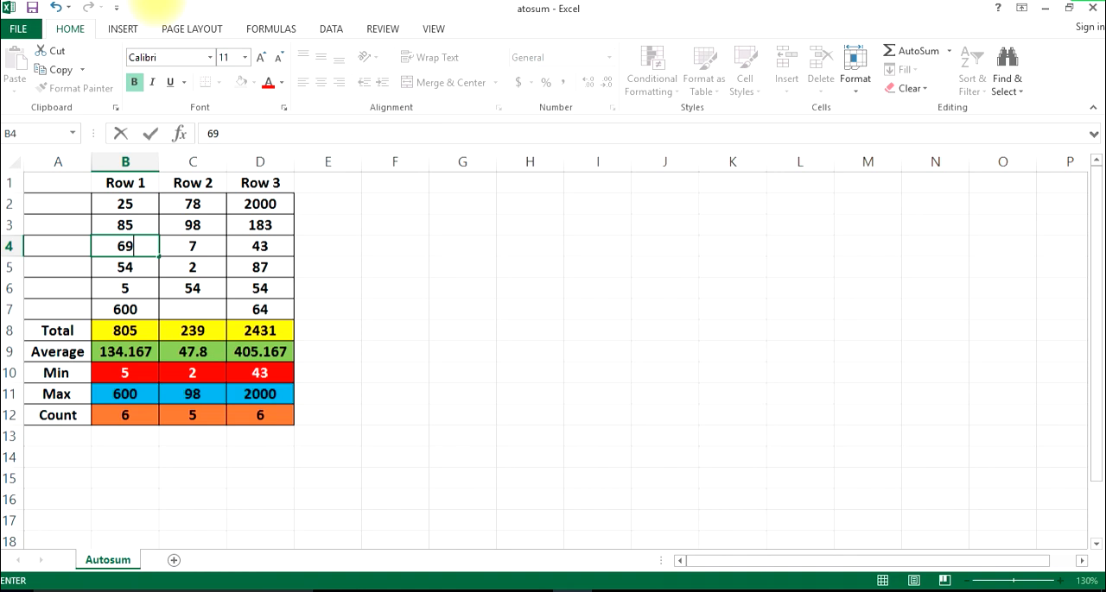
left_click(150, 133)
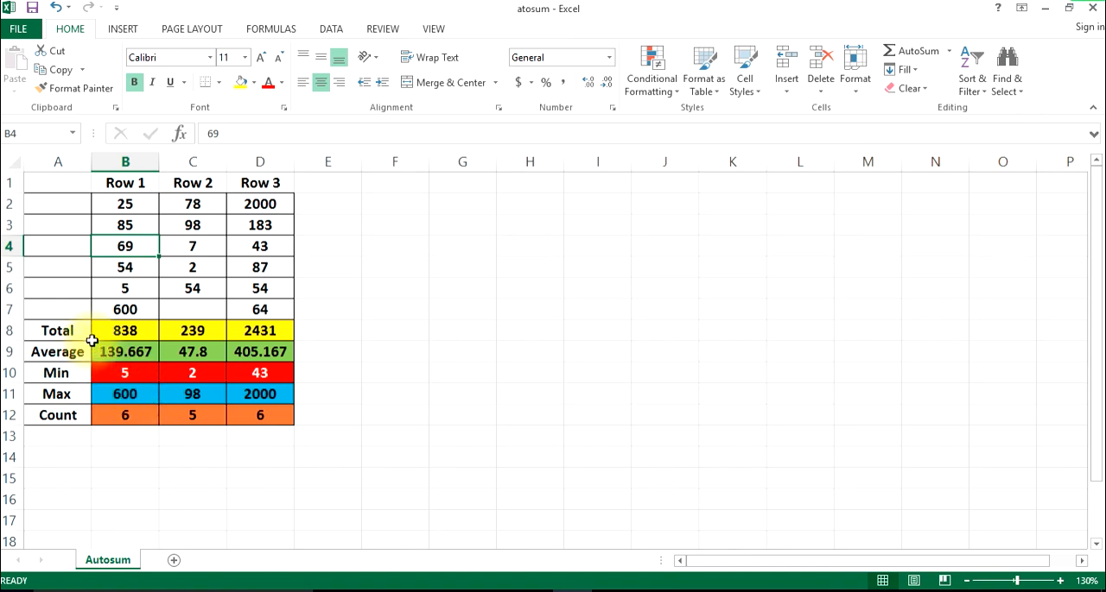
left_click(196, 268)
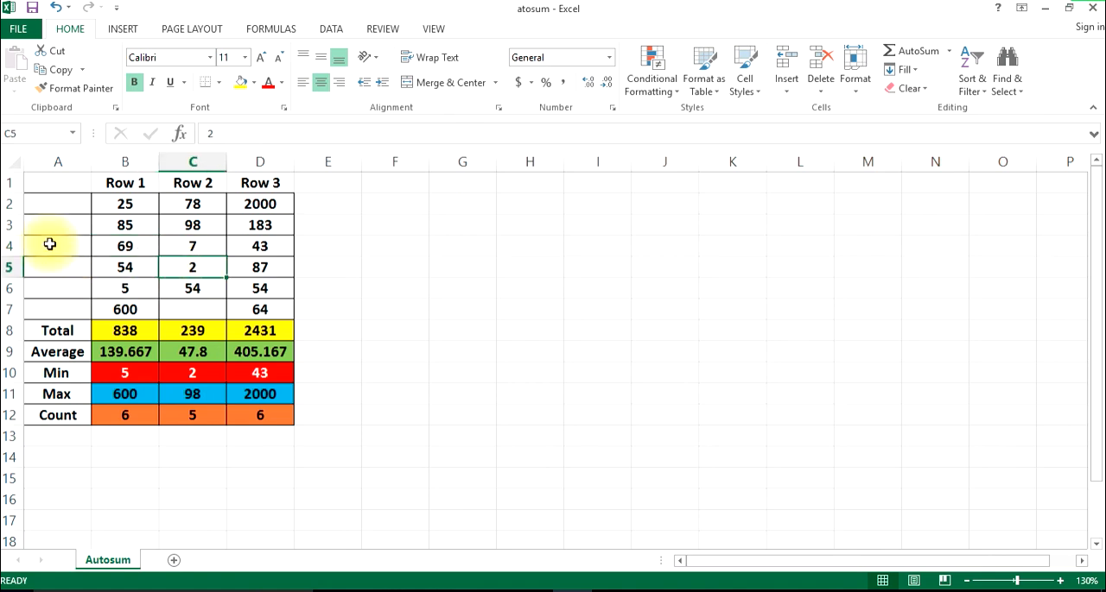
type("87")
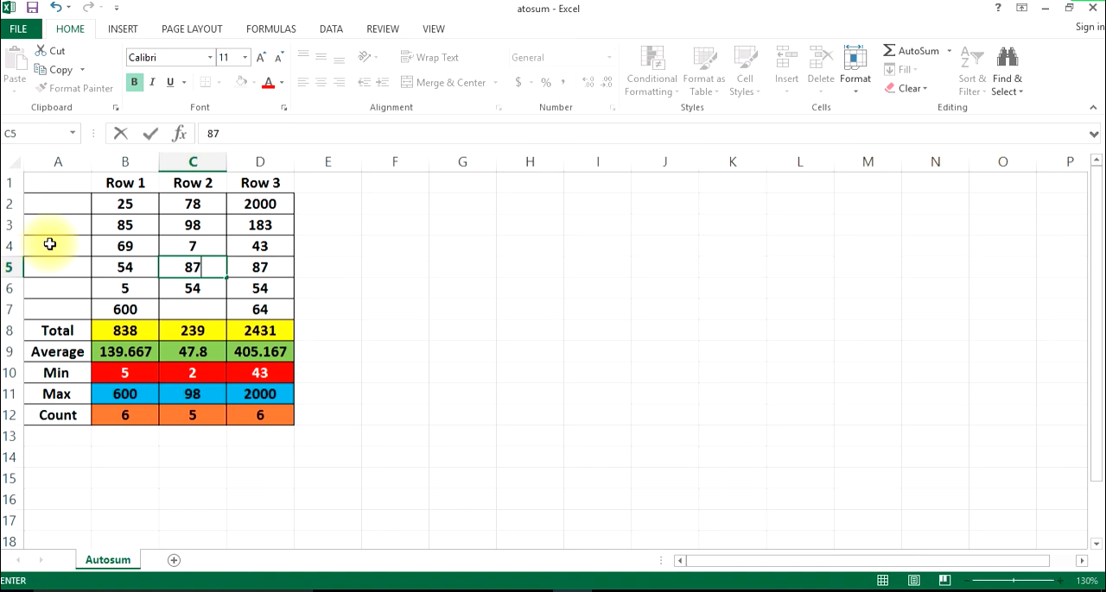
key("Return")
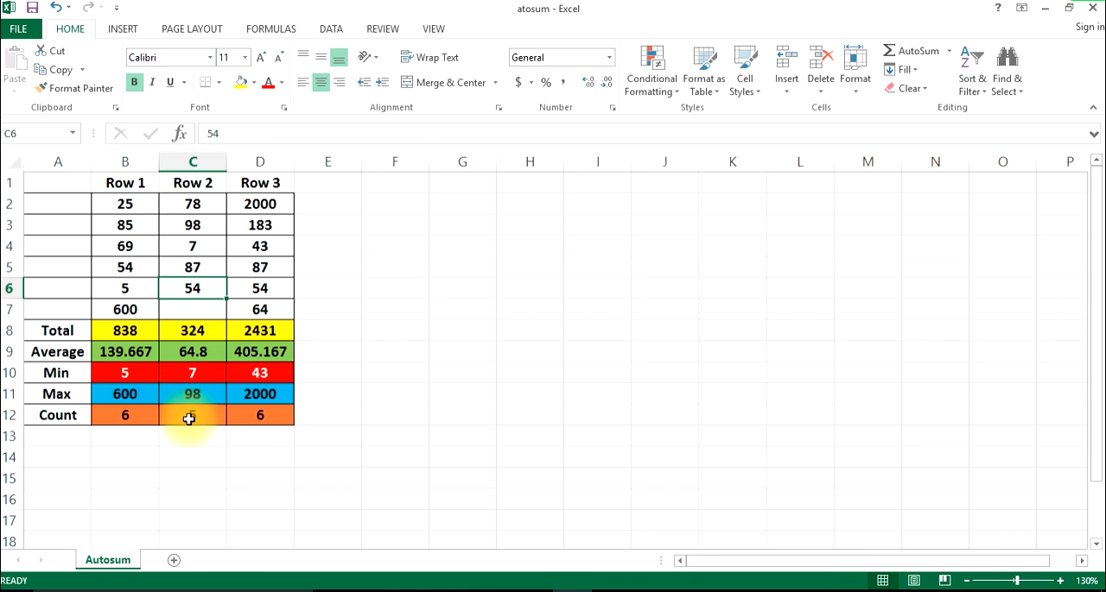
Delete the value in cell D2, the first entry of the Row 3 column
left_click(268, 207)
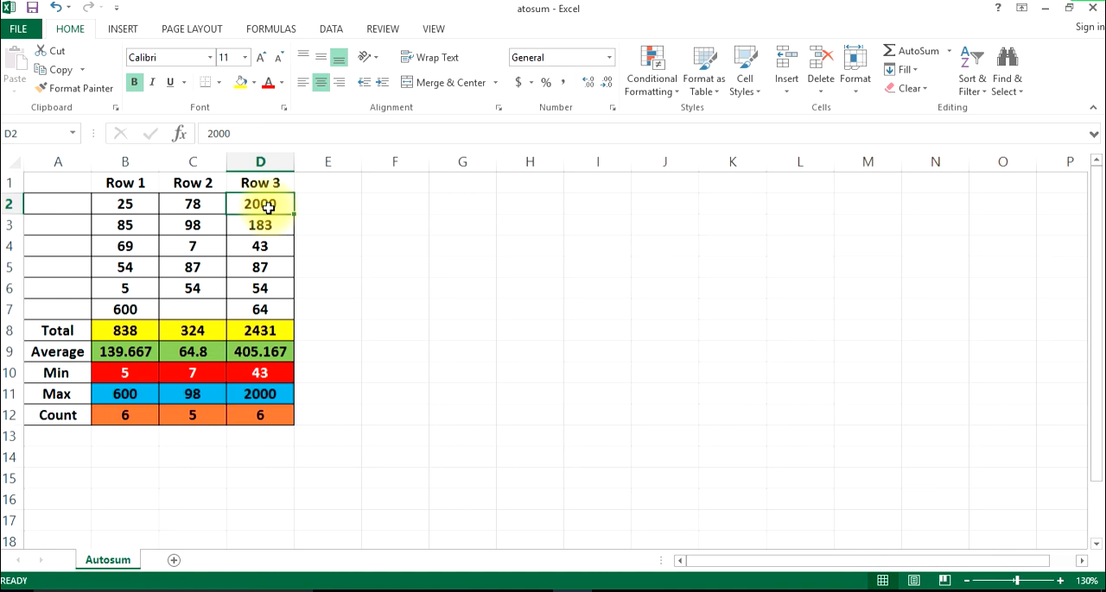
key("Delete")
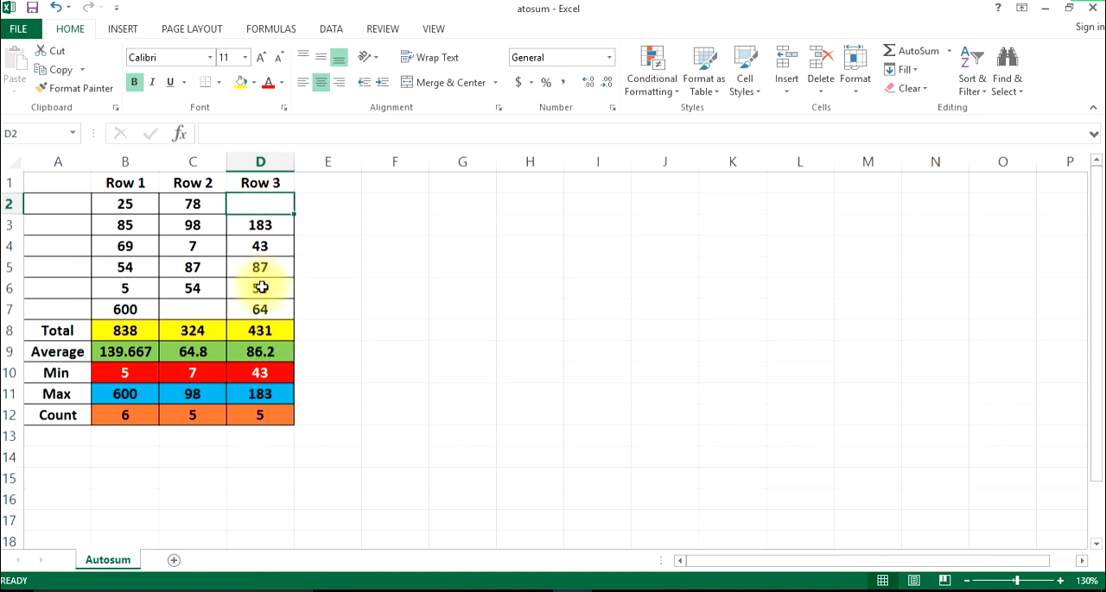